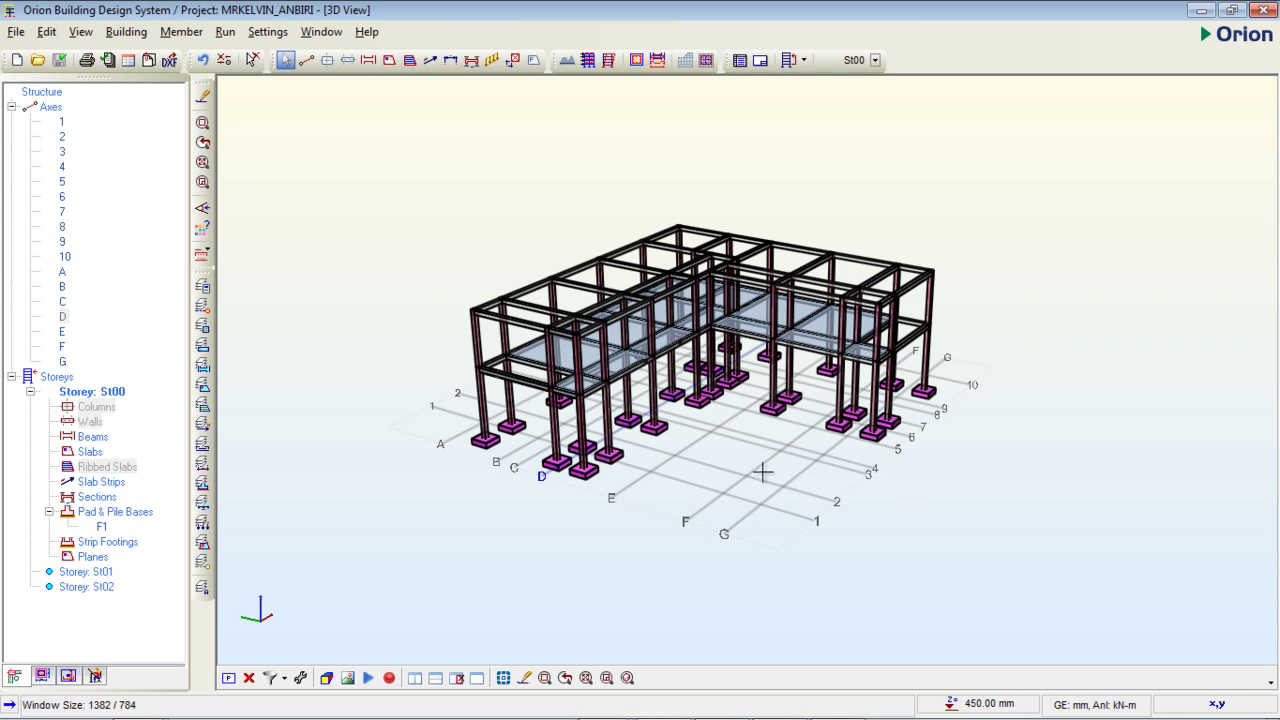
Switch from the 3D view to the plan of storey St00 and clear the selection
middle_click_drag(600, 462, 686, 466)
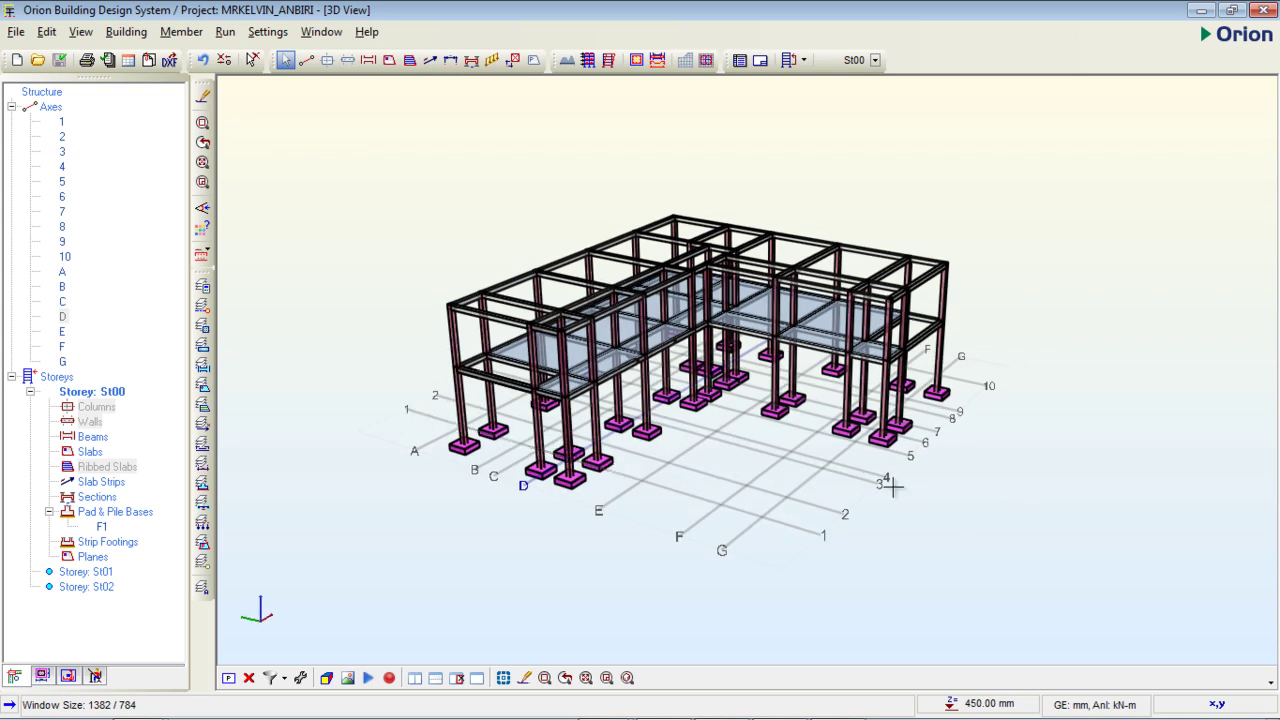
scroll(820, 480, "up", 3)
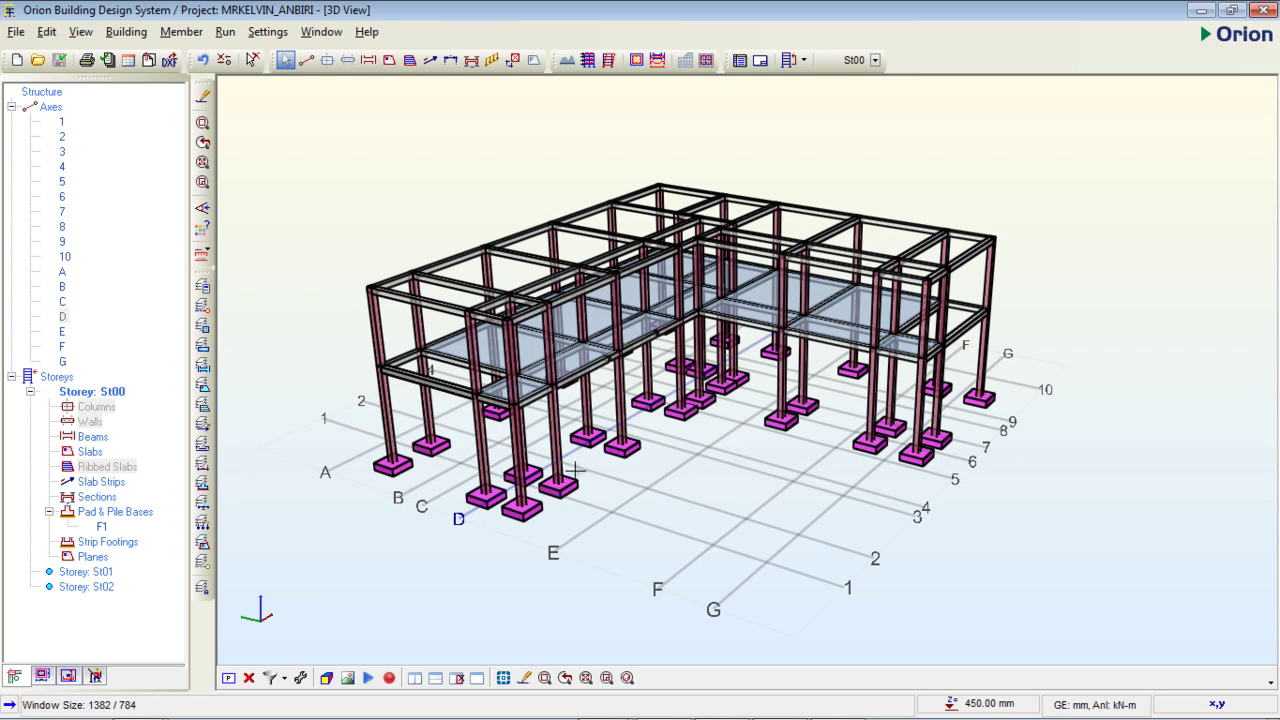
scroll(576, 470, "down", 2)
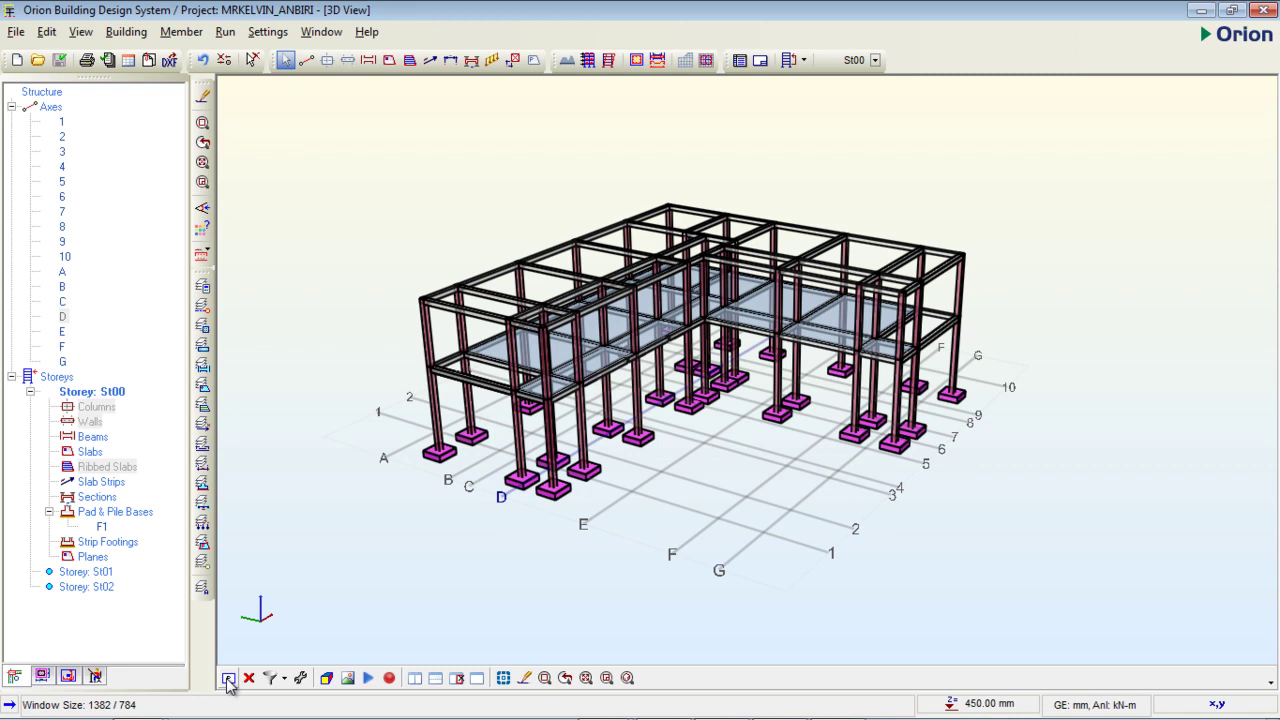
left_click(229, 681)
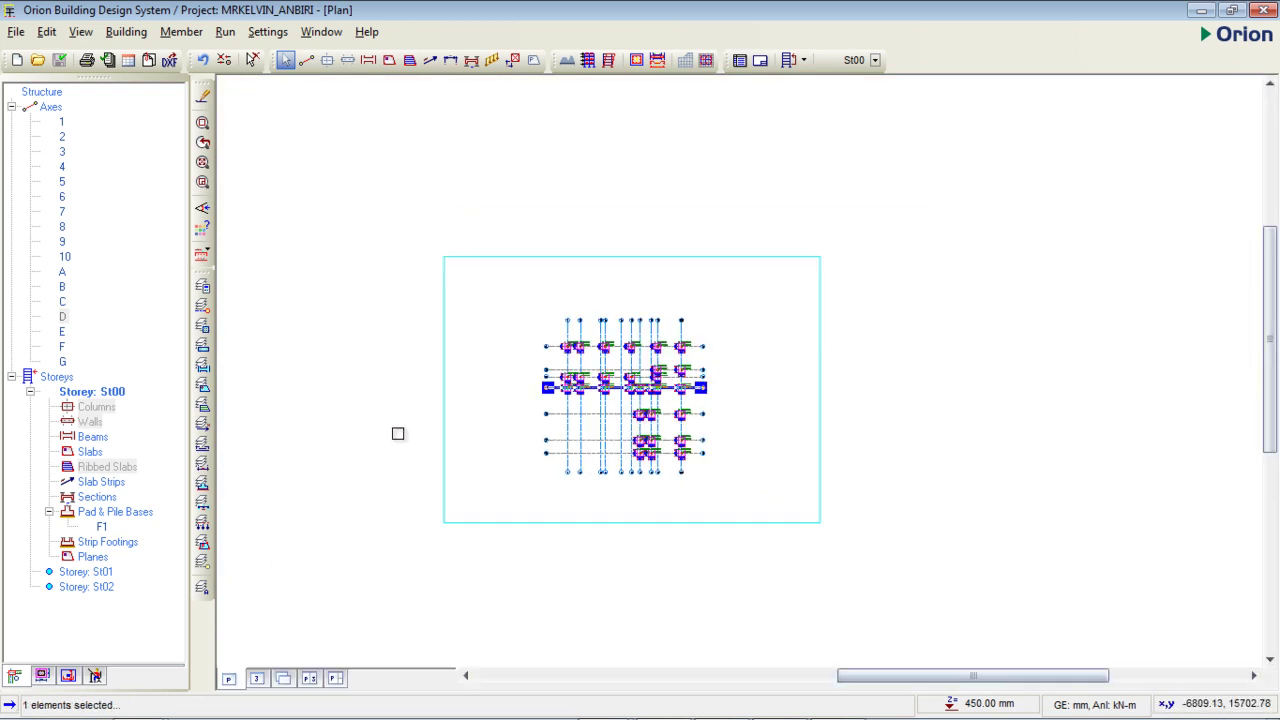
double_click(109, 394)
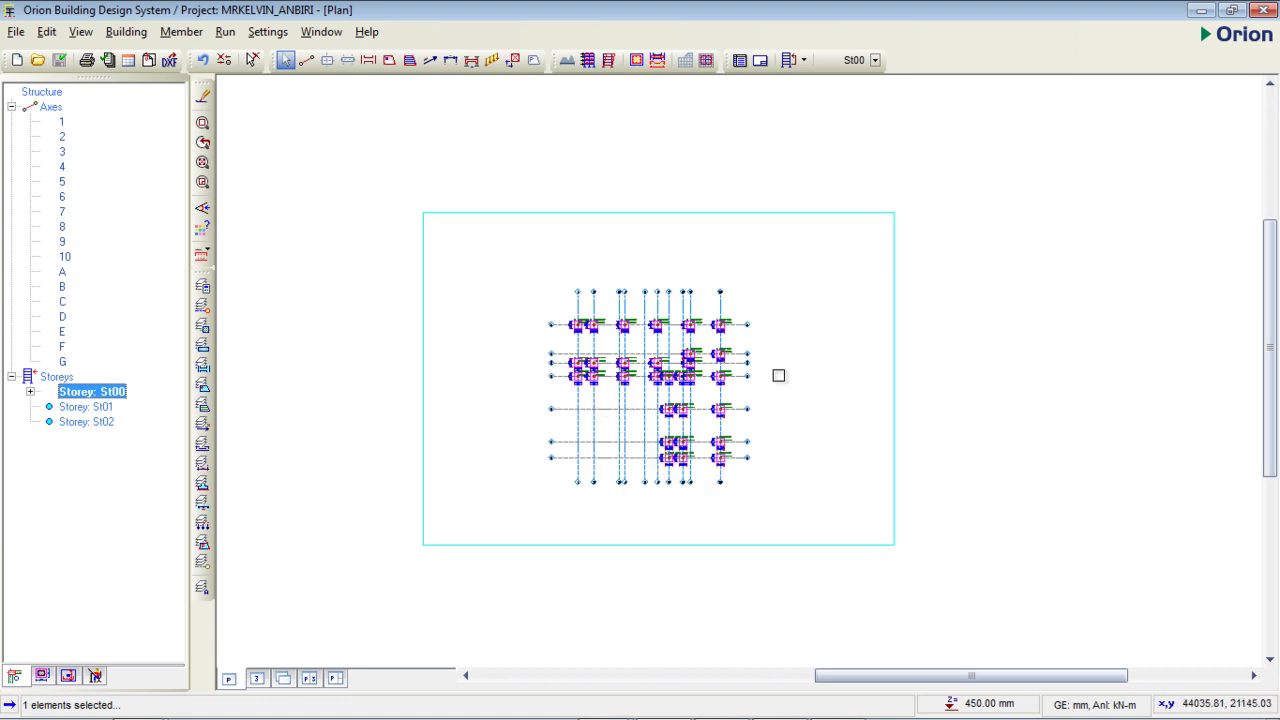
left_click(820, 368)
Examine the pad footings, columns and axis grid on the St00 plan
scroll(669, 396, "up", 3)
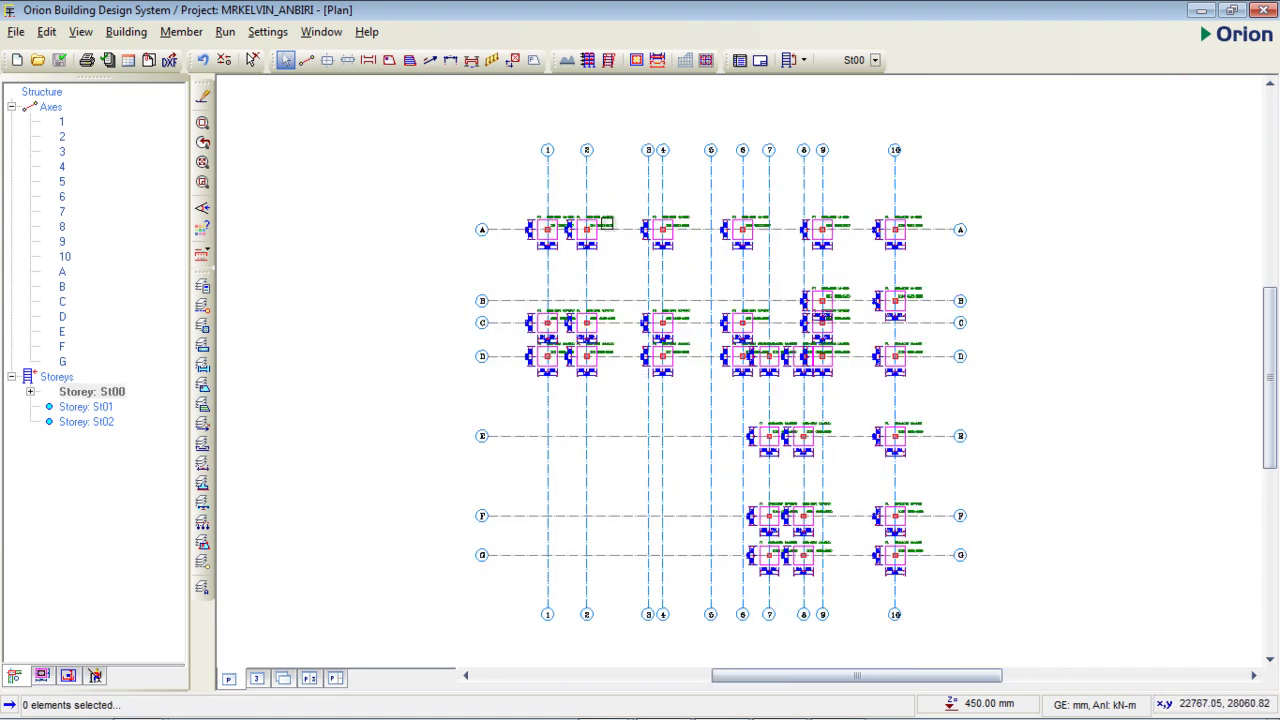
scroll(563, 227, "up", 2)
scroll(530, 240, "up", 1)
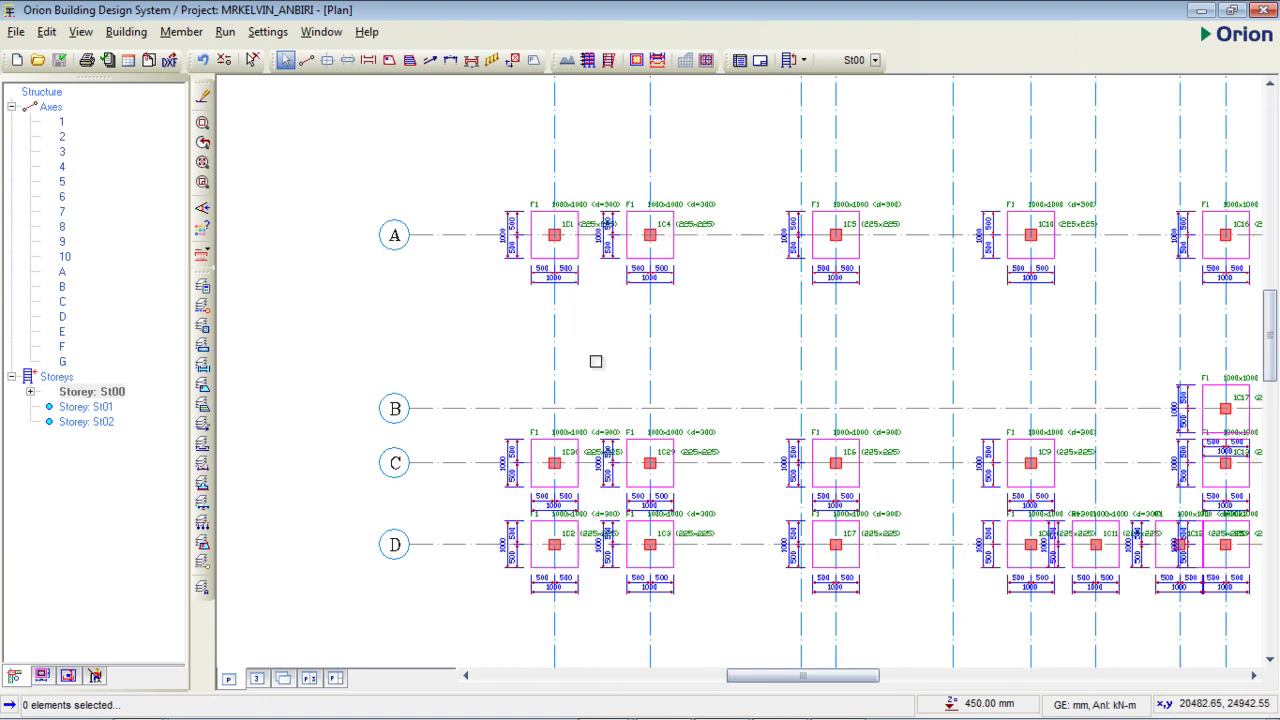
scroll(568, 305, "down", 4)
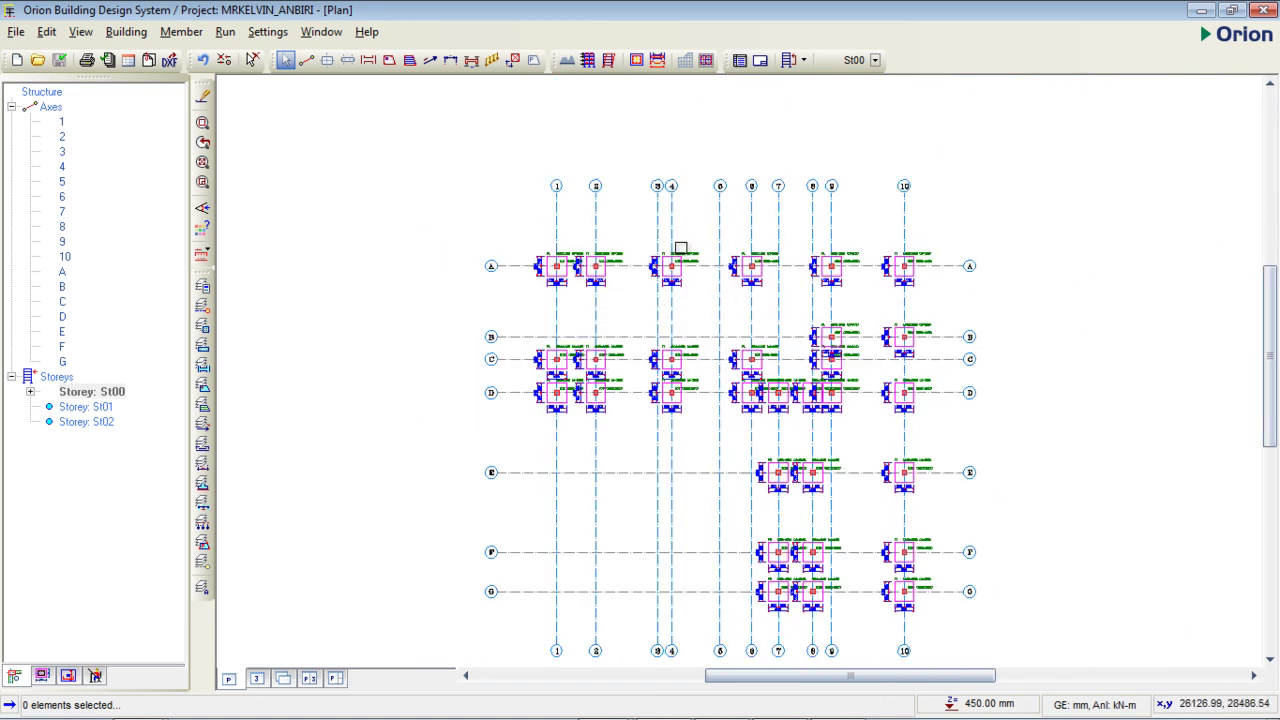
scroll(676, 241, "down", 2)
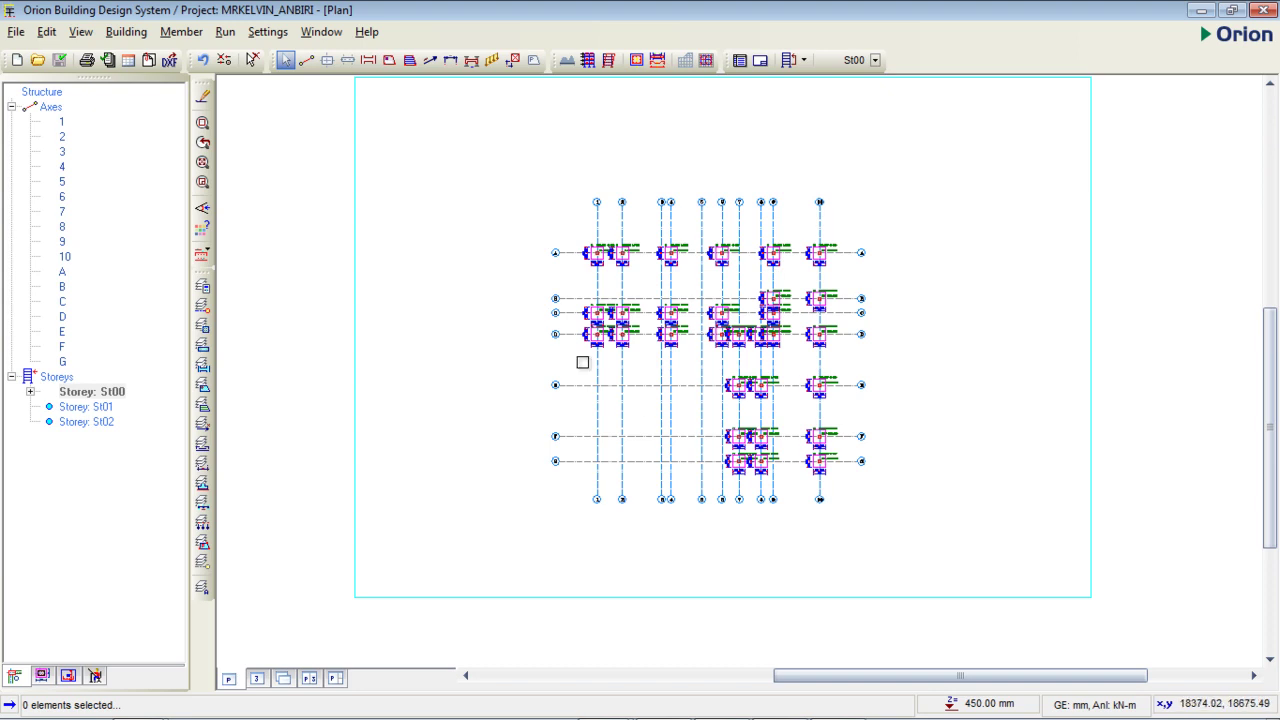
mouse_move(813, 429)
mouse_move(705, 705)
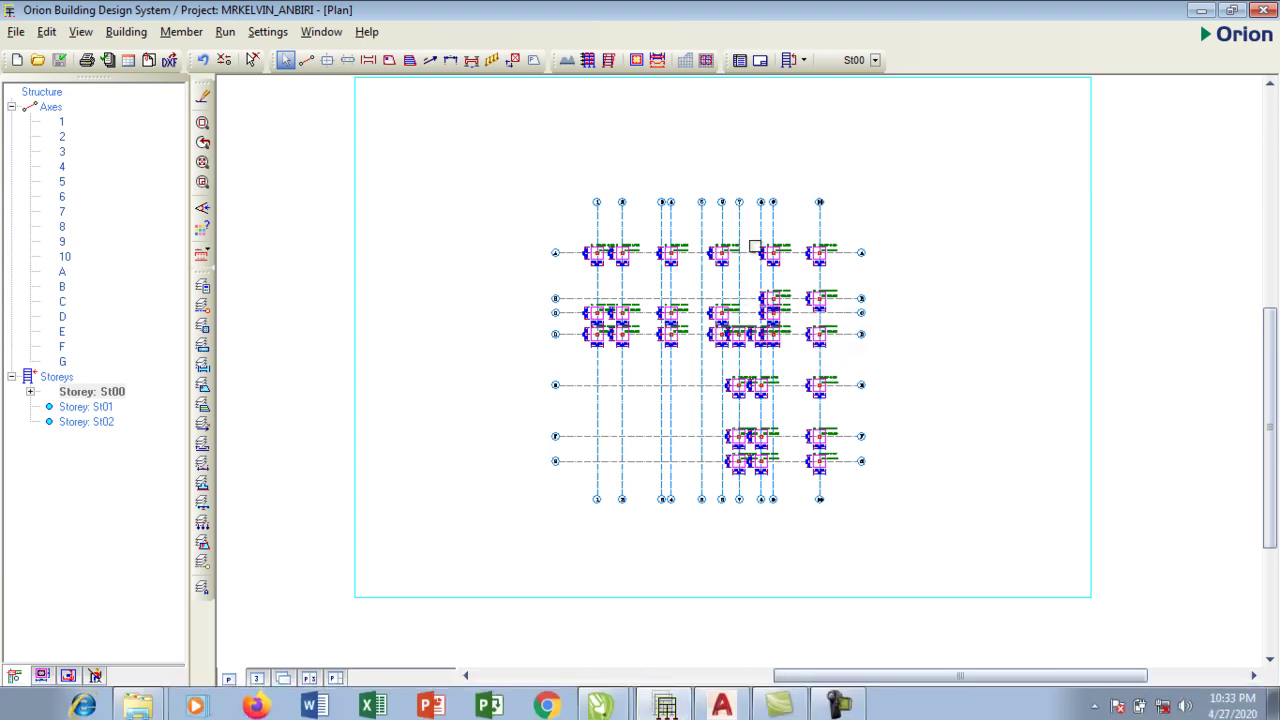
Export the St00 plan as DXF under the proposed file name, with Edit/View the Drawing on and Group Drawing Objects off
left_click(17, 33)
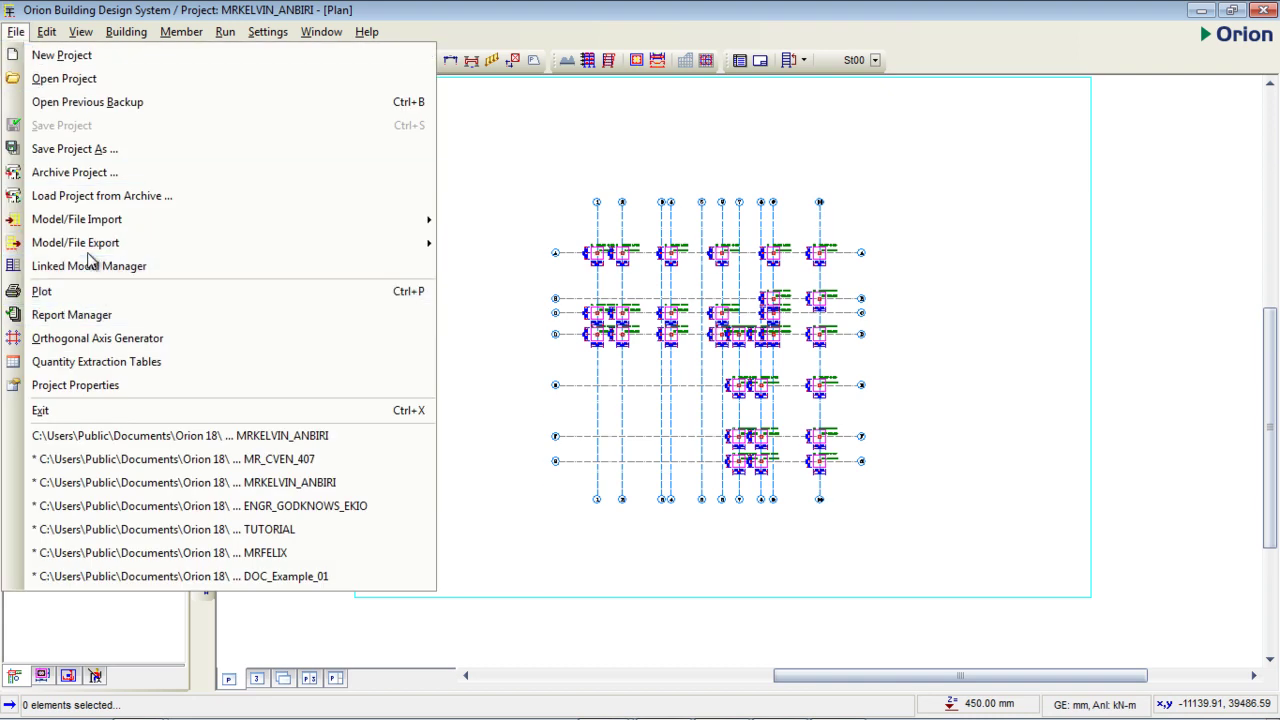
mouse_move(92, 252)
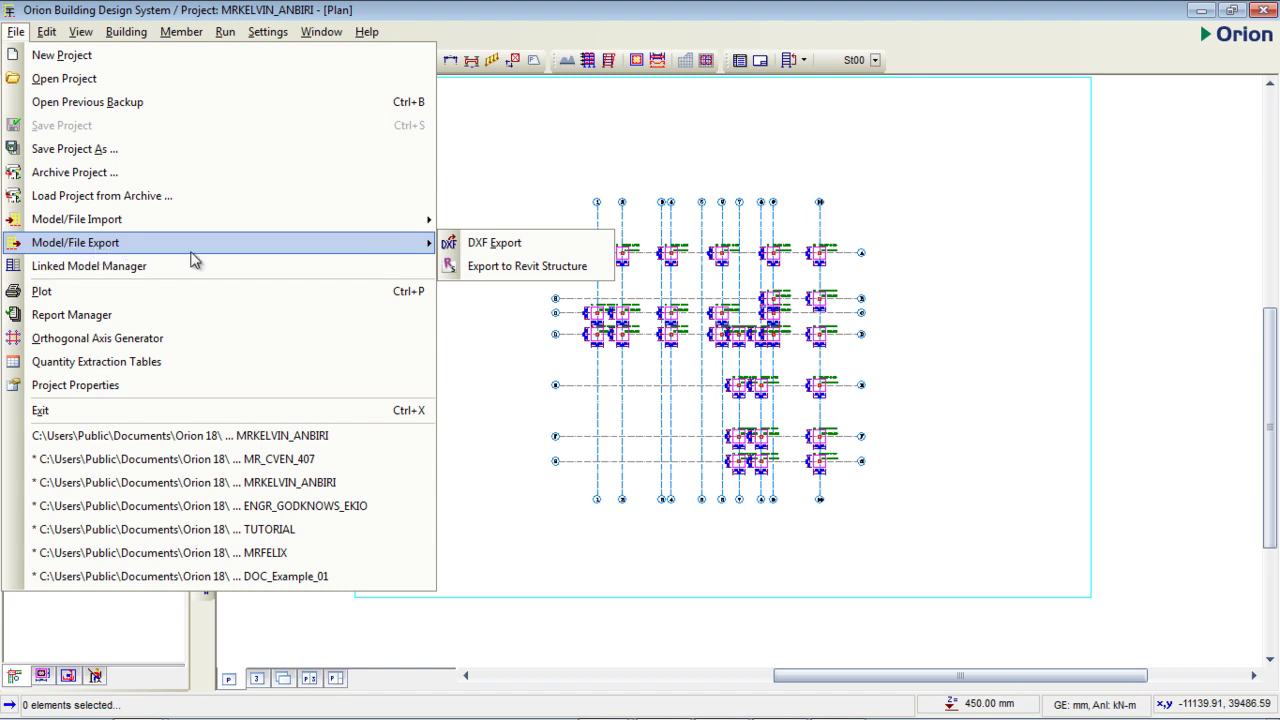
left_click(495, 244)
left_click_drag(571, 233, 567, 137)
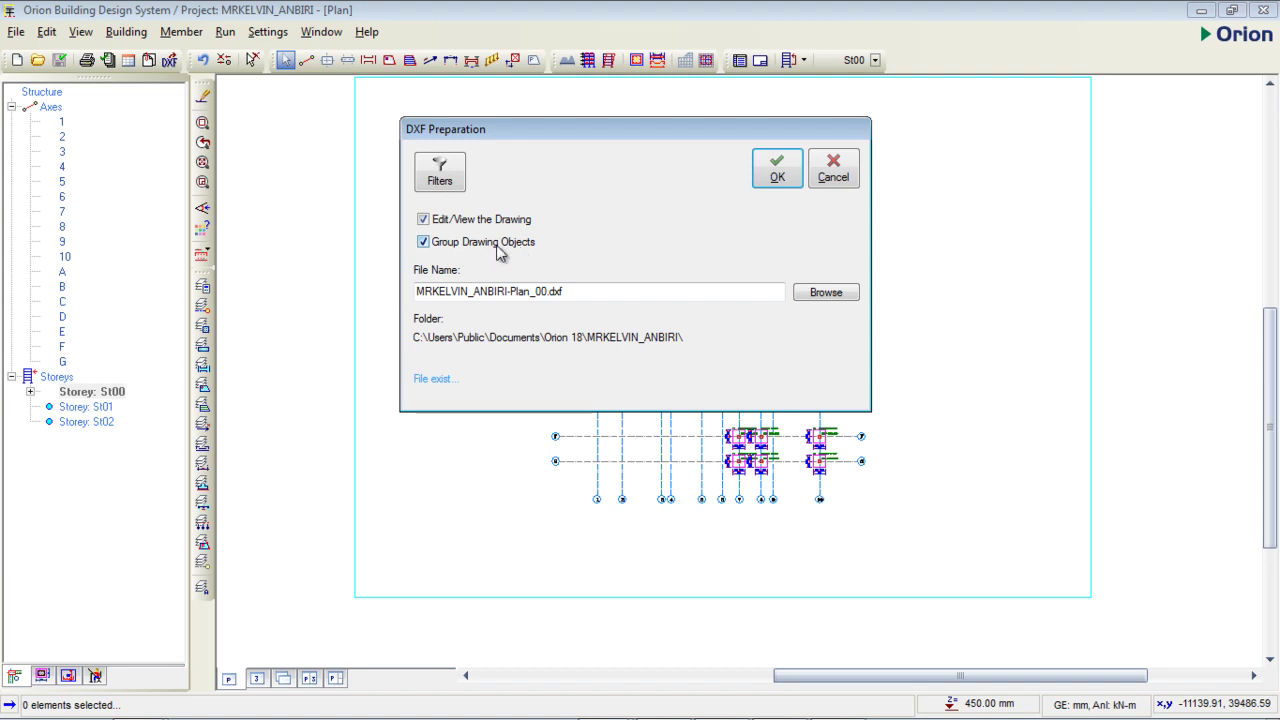
left_click(423, 242)
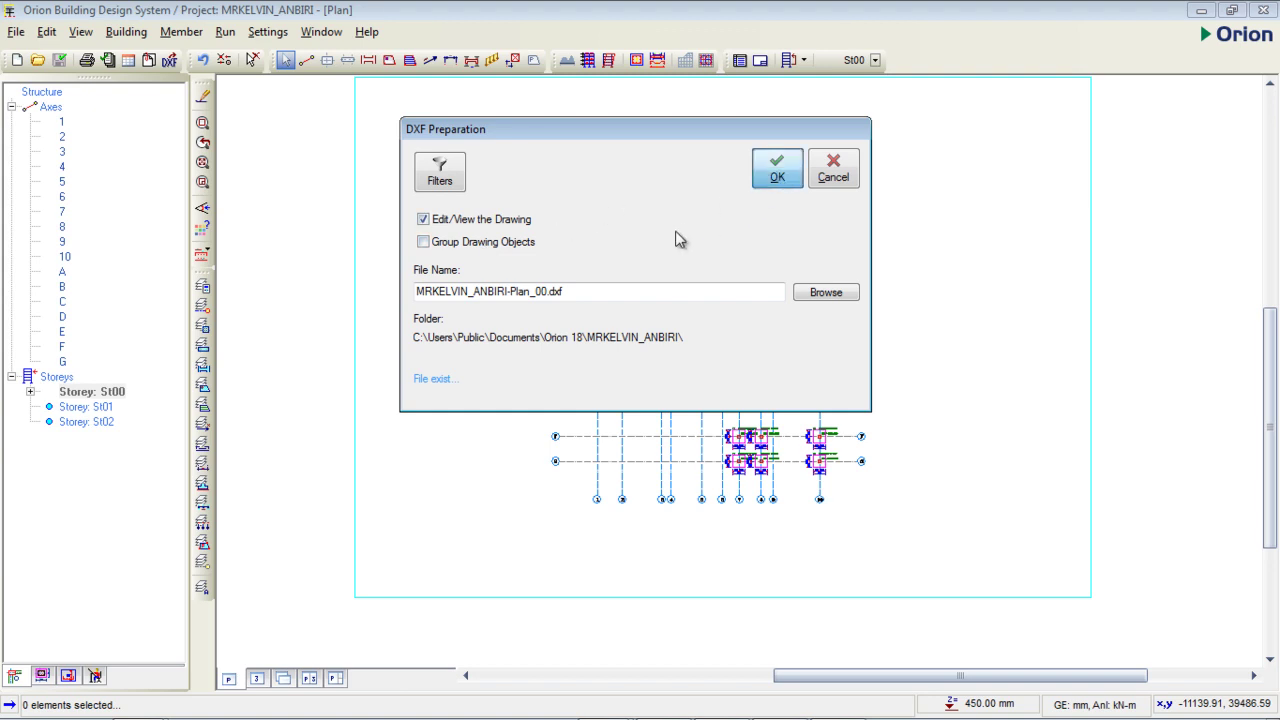
key("Return")
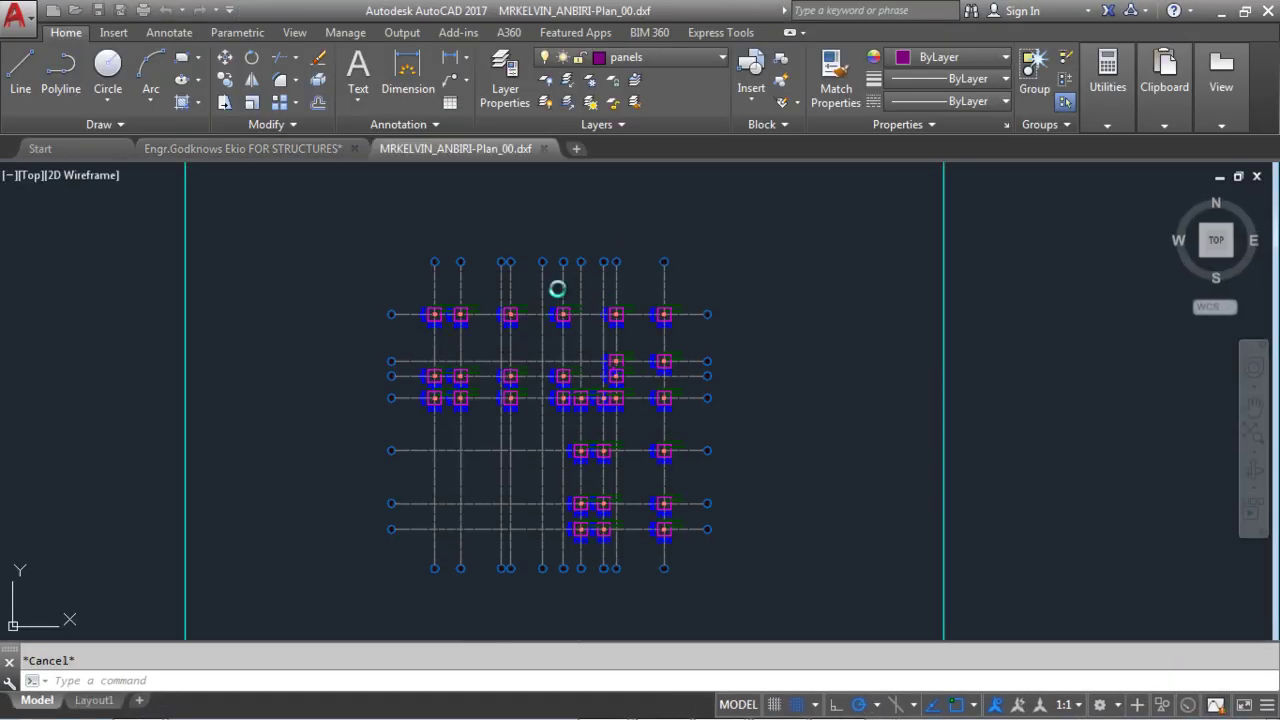
Examine the pad footings, hatched columns, dimensions and text of the exported plan in AutoCAD
scroll(690, 252, "down", 2)
scroll(655, 290, "up", 4)
scroll(635, 345, "down", 2)
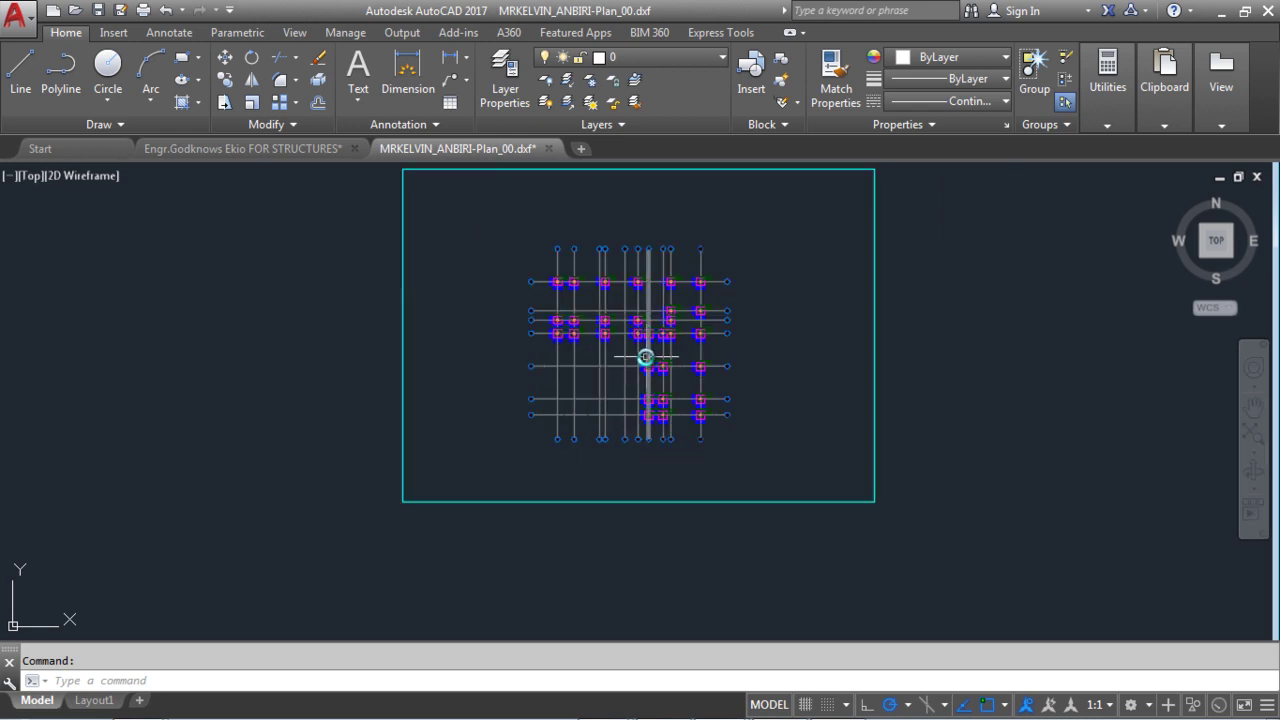
scroll(631, 368, "up", 2)
scroll(630, 385, "down", 4)
scroll(620, 362, "up", 8)
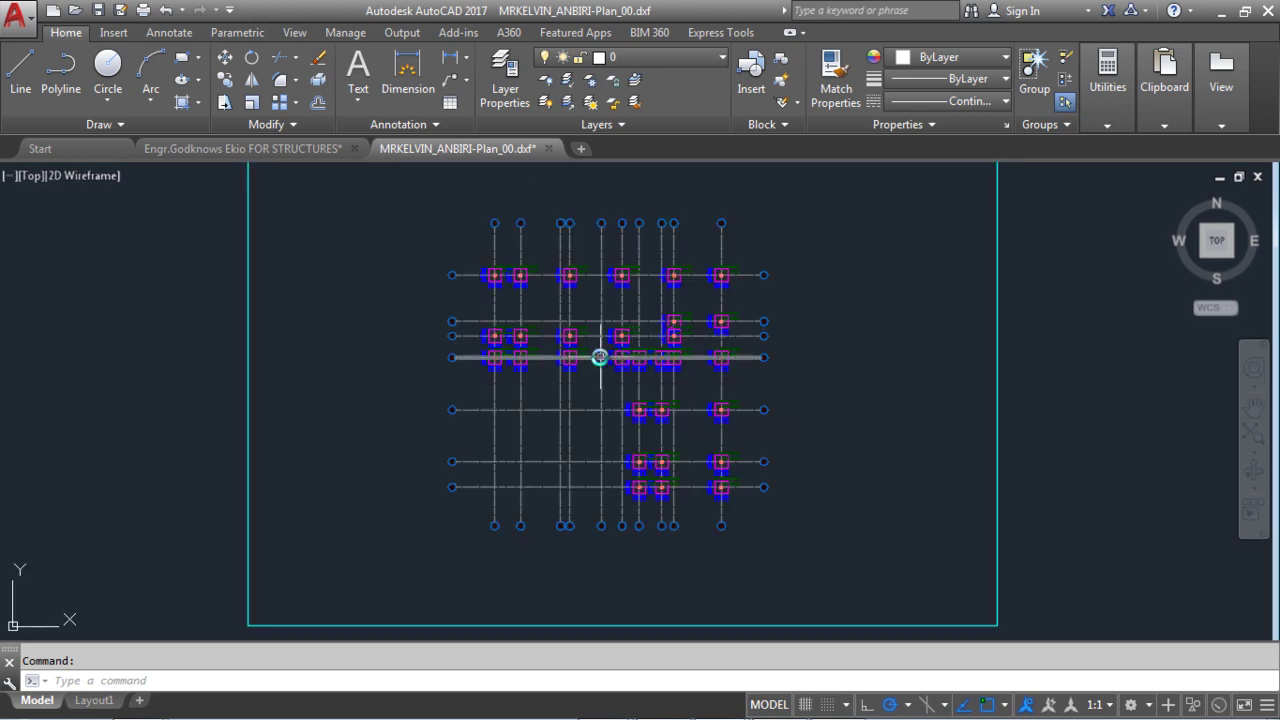
scroll(425, 345, "up", 3)
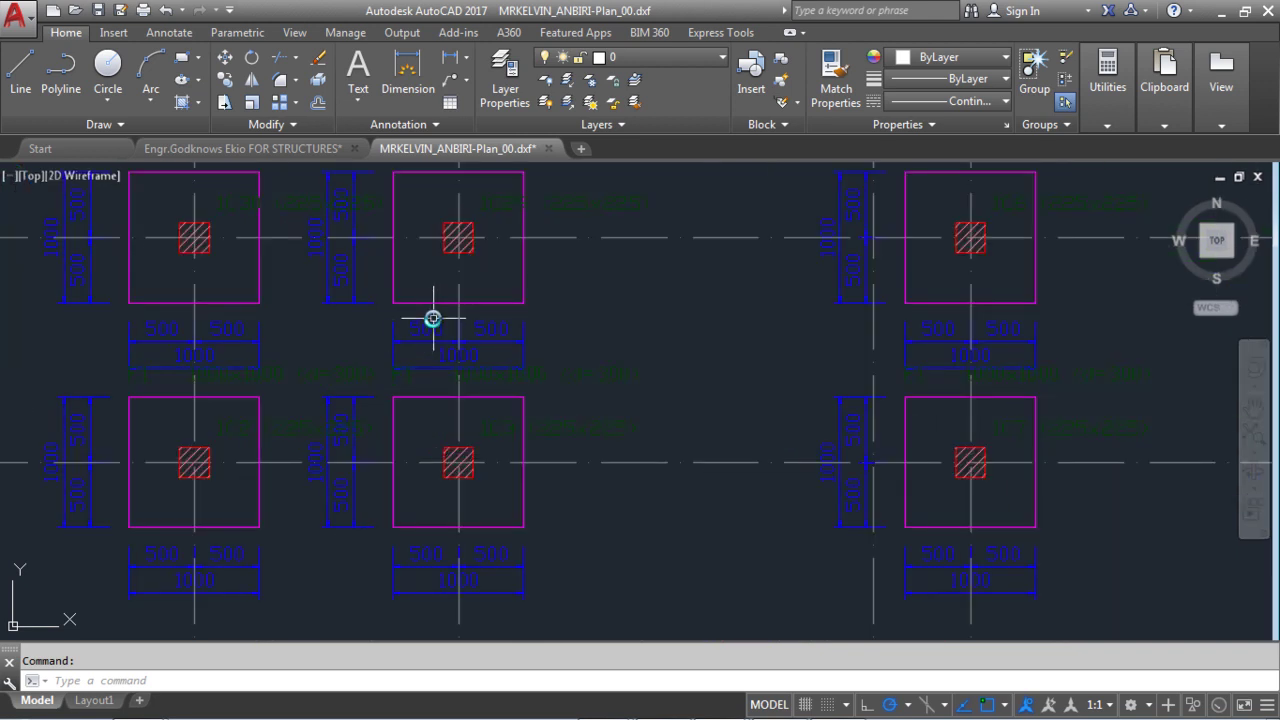
scroll(428, 320, "down", 3)
scroll(521, 354, "down", 1)
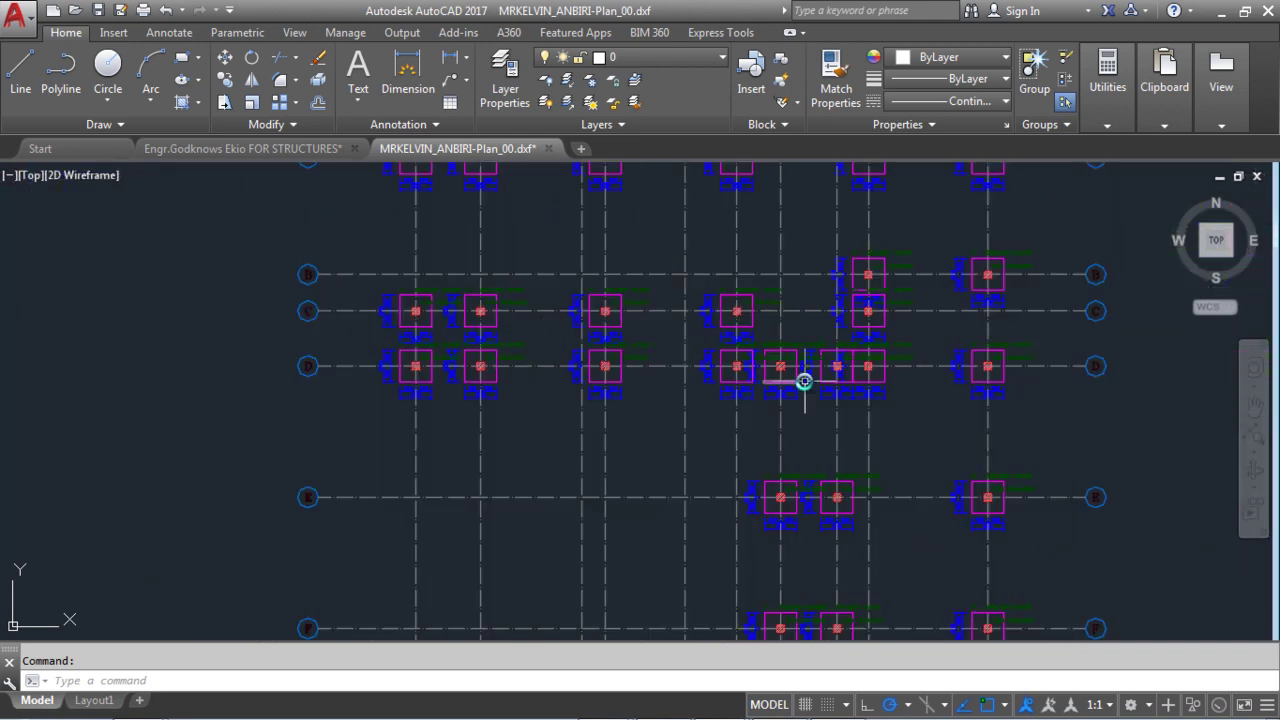
scroll(723, 317, "up", 4)
scroll(638, 240, "up", 2)
scroll(638, 240, "up", 5)
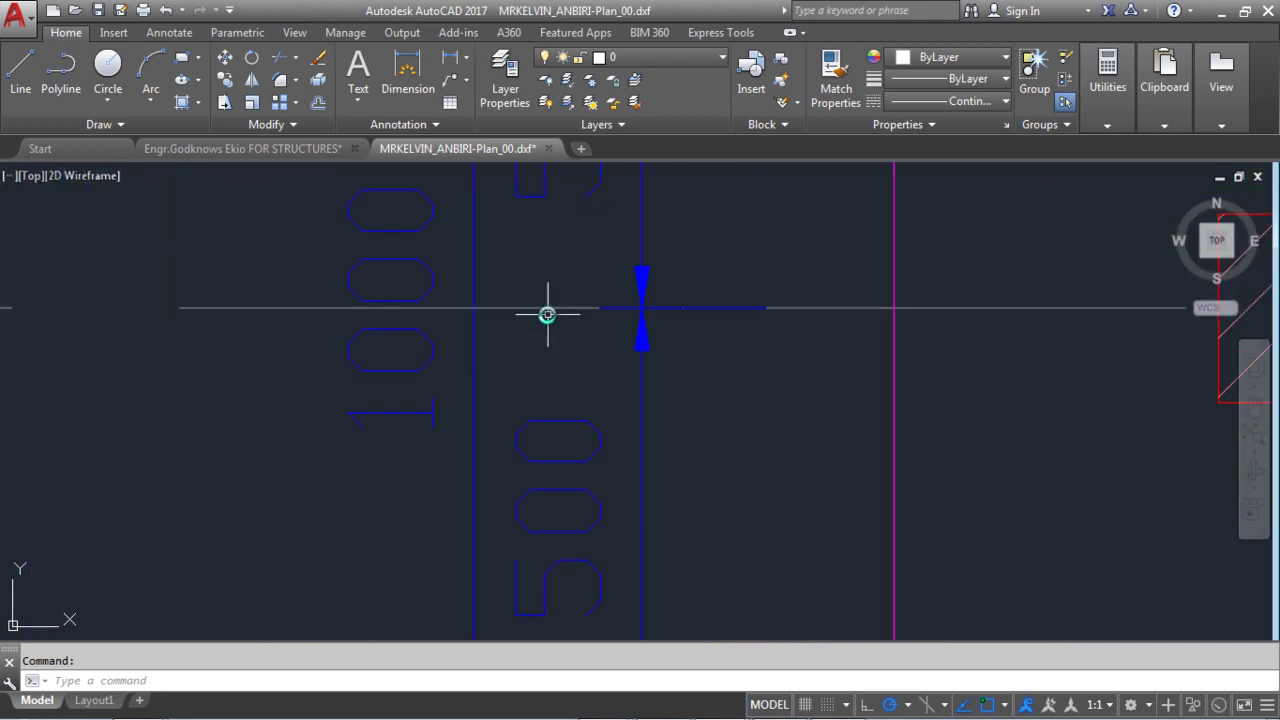
scroll(546, 314, "down", 5)
scroll(663, 310, "up", 2)
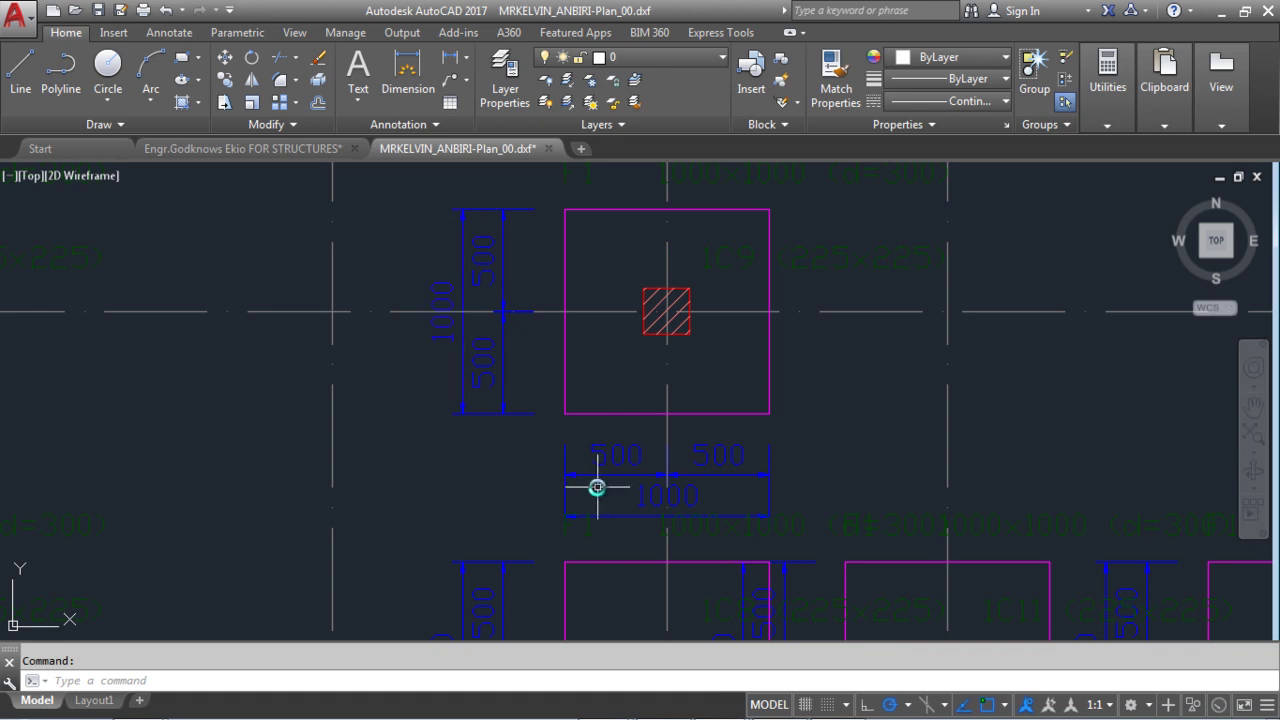
Examine the grid bubbles, footing labels and axis lines across the exported foundation plan for legibility
scroll(714, 466, "down", 6)
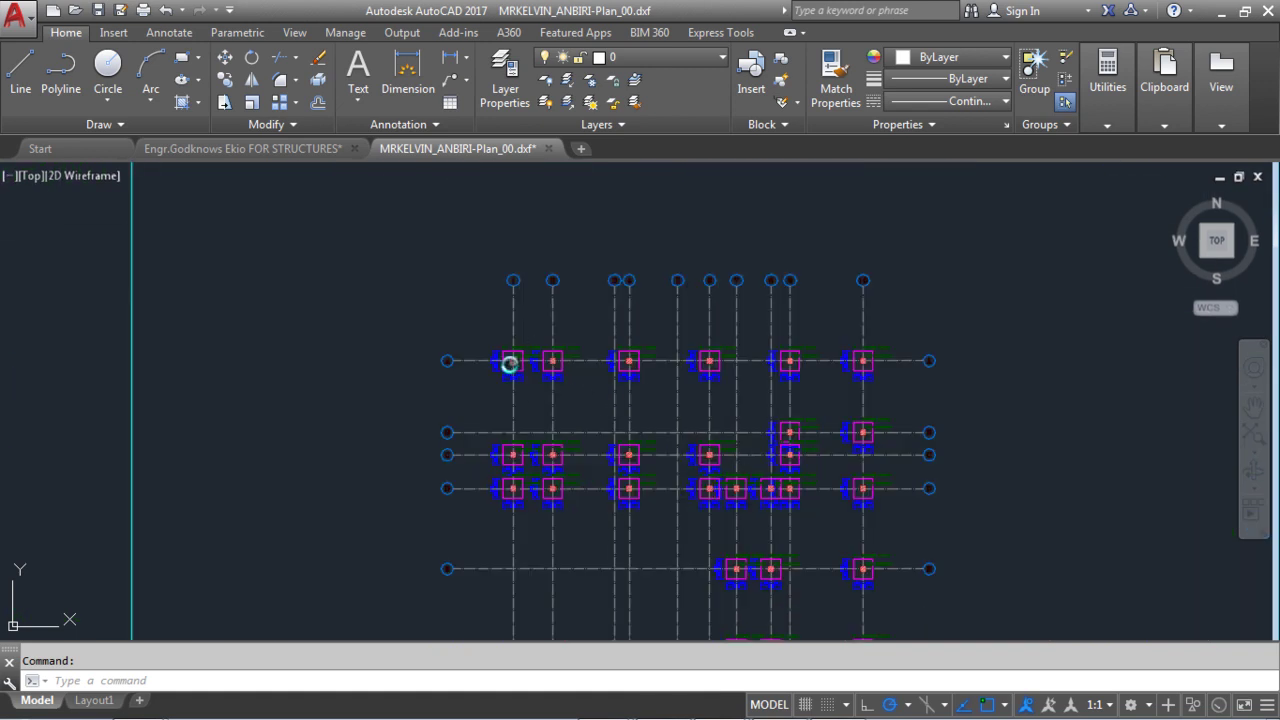
scroll(508, 362, "up", 6)
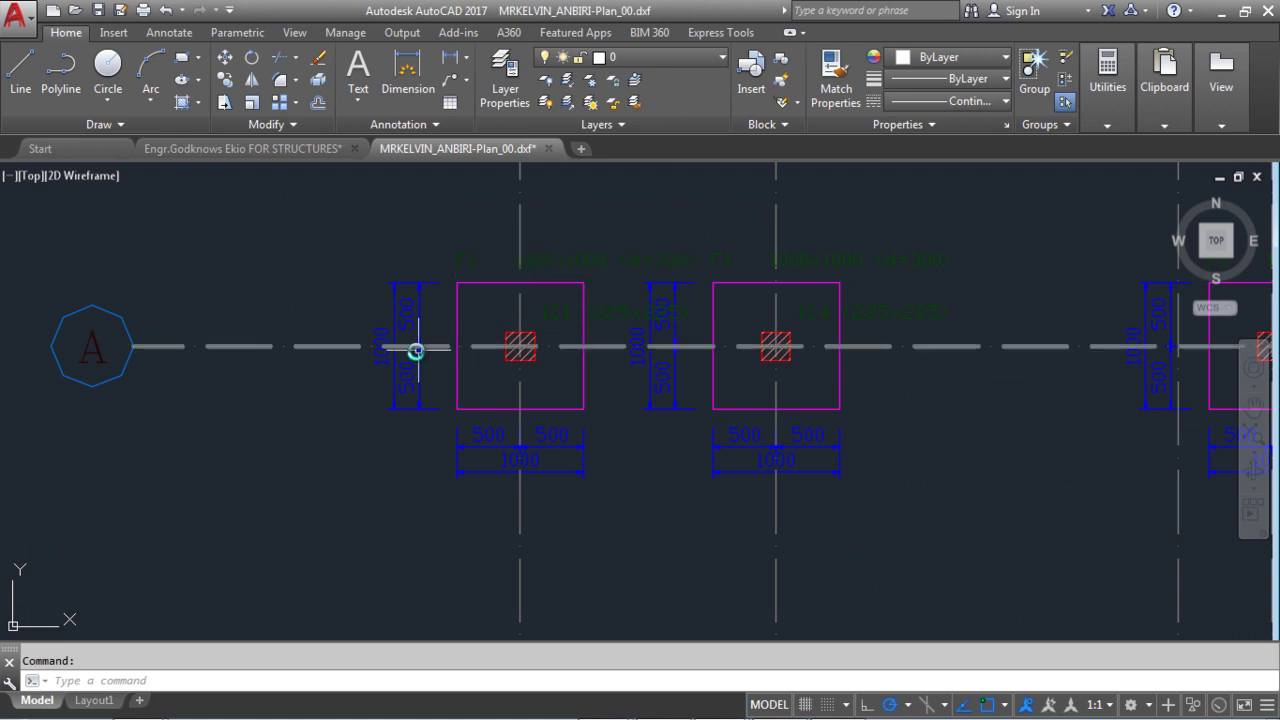
scroll(400, 340, "down", 6)
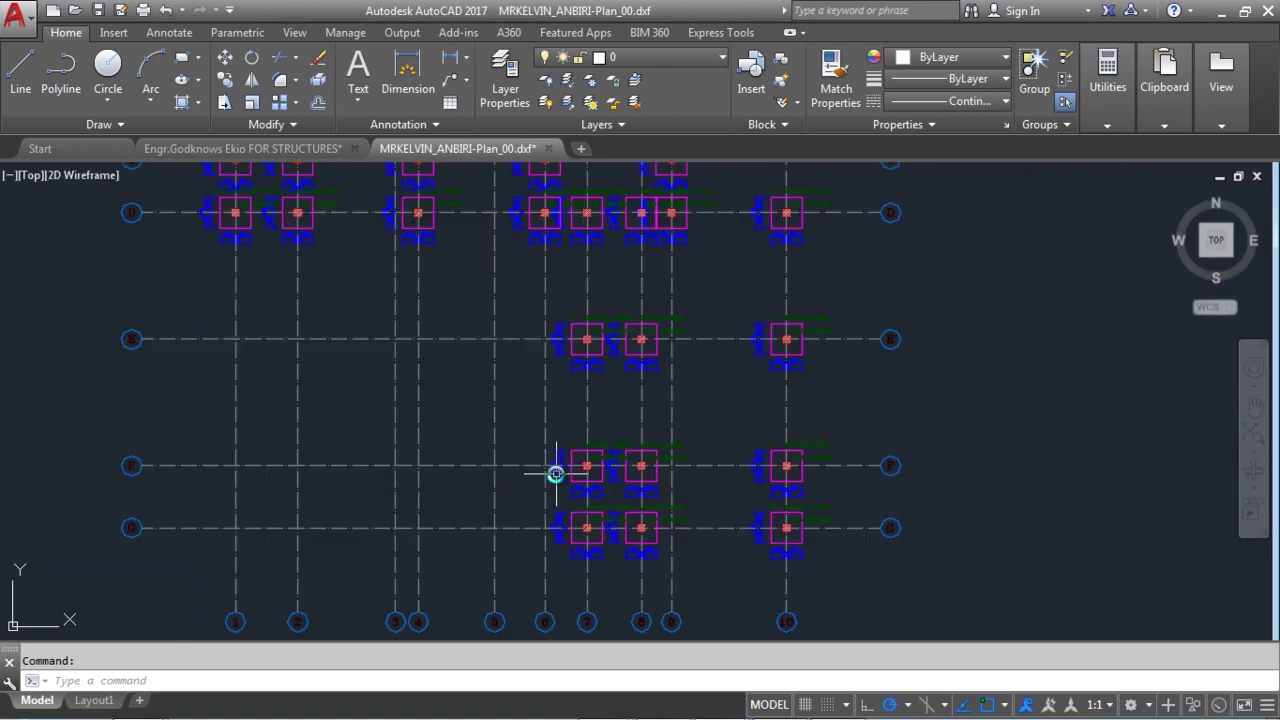
scroll(554, 471, "up", 6)
scroll(651, 443, "down", 7)
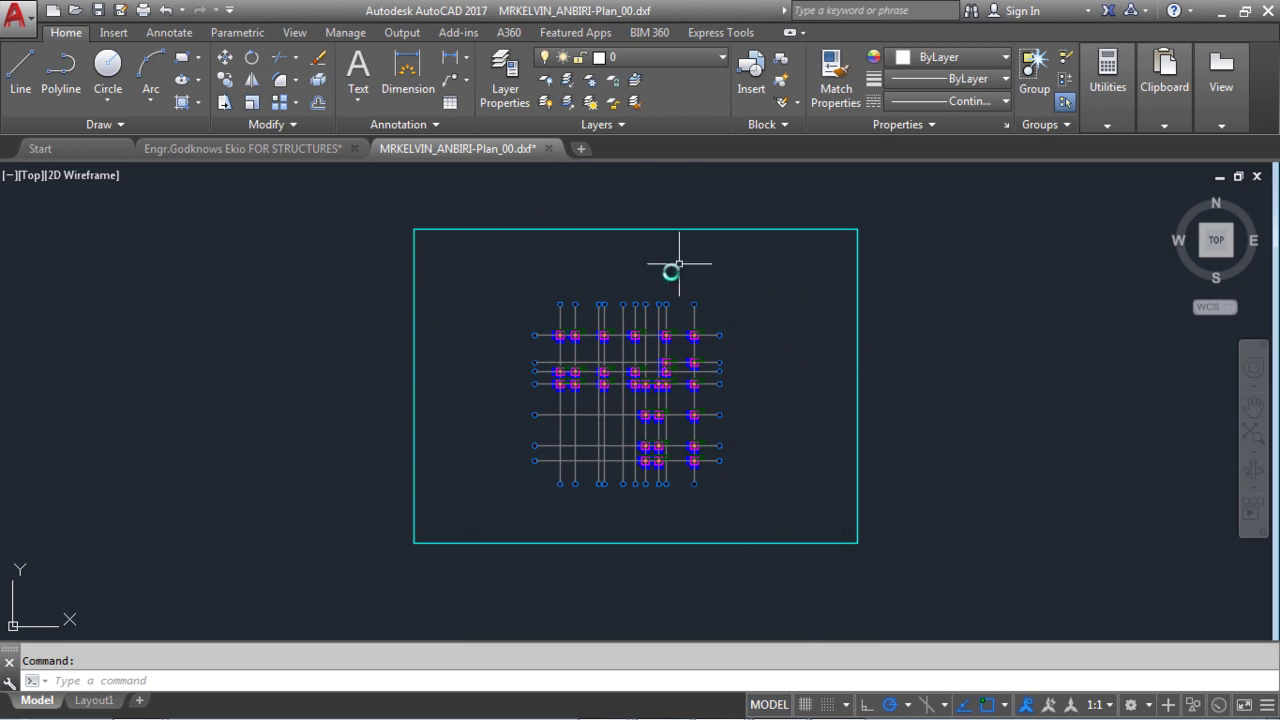
scroll(595, 410, "up", 5)
scroll(595, 426, "down", 5)
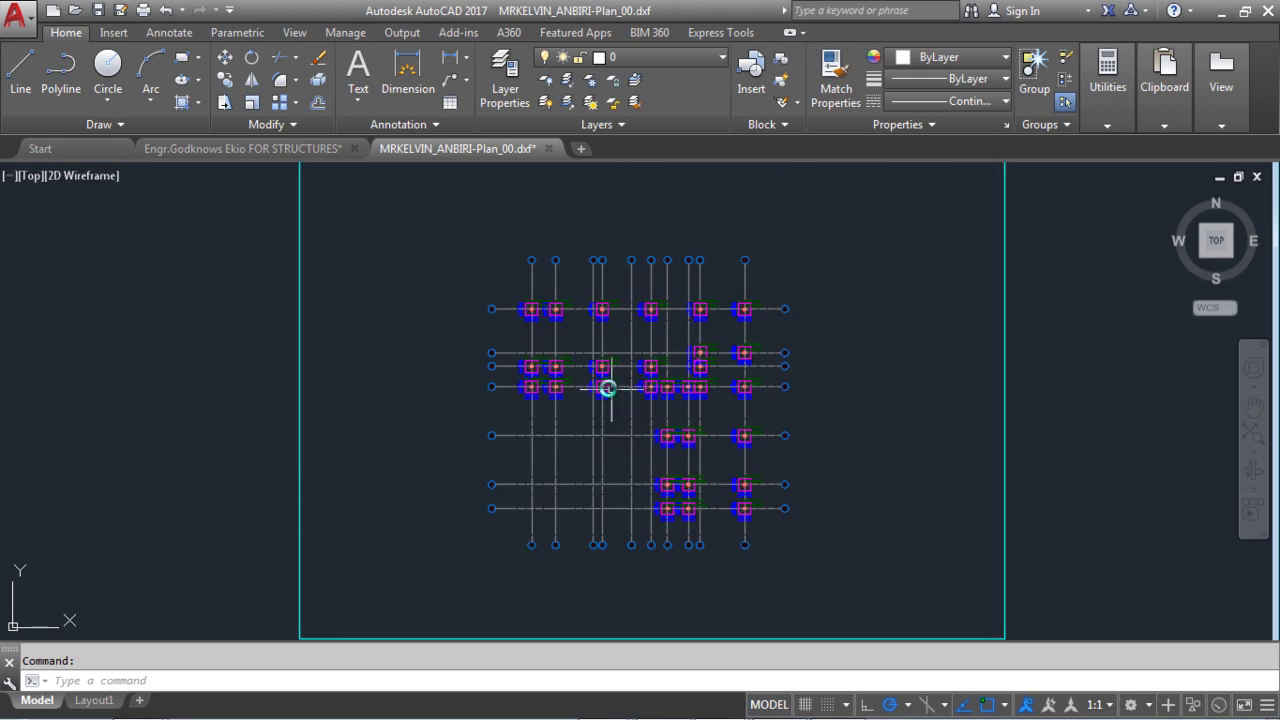
scroll(583, 374, "up", 5)
scroll(543, 366, "down", 5)
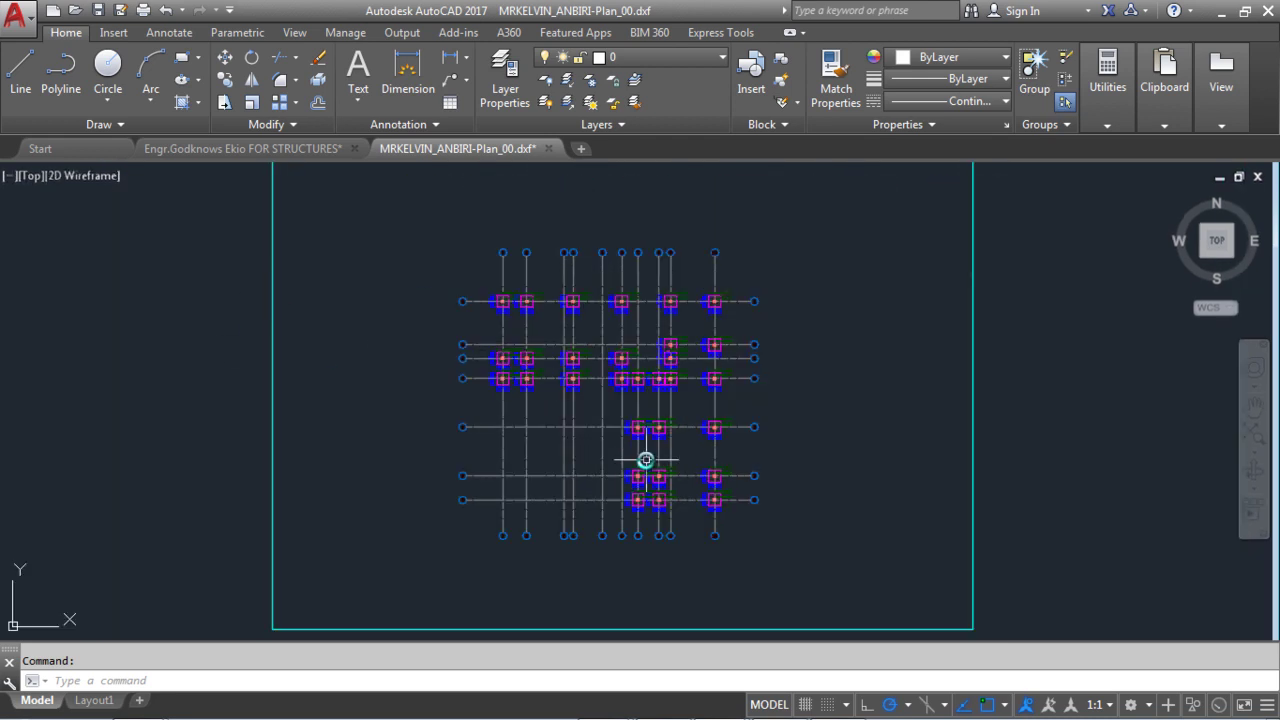
scroll(643, 455, "down", 2)
scroll(556, 434, "up", 5)
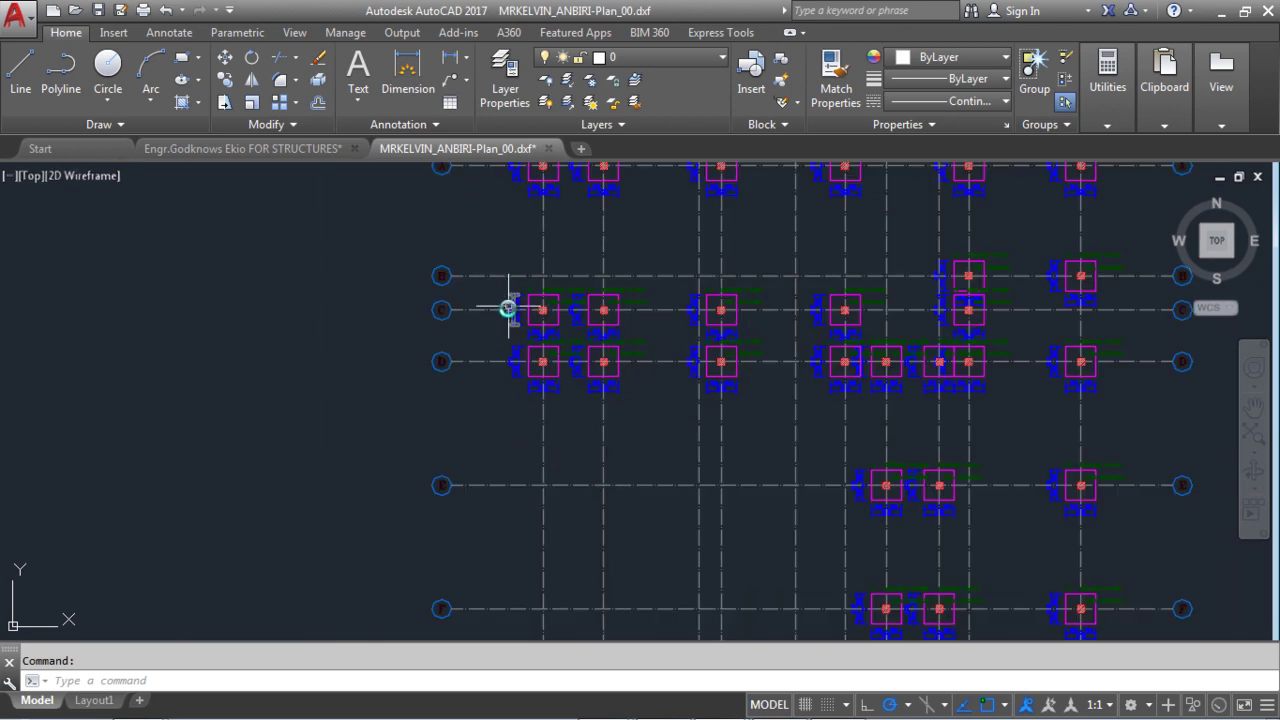
scroll(515, 312, "down", 4)
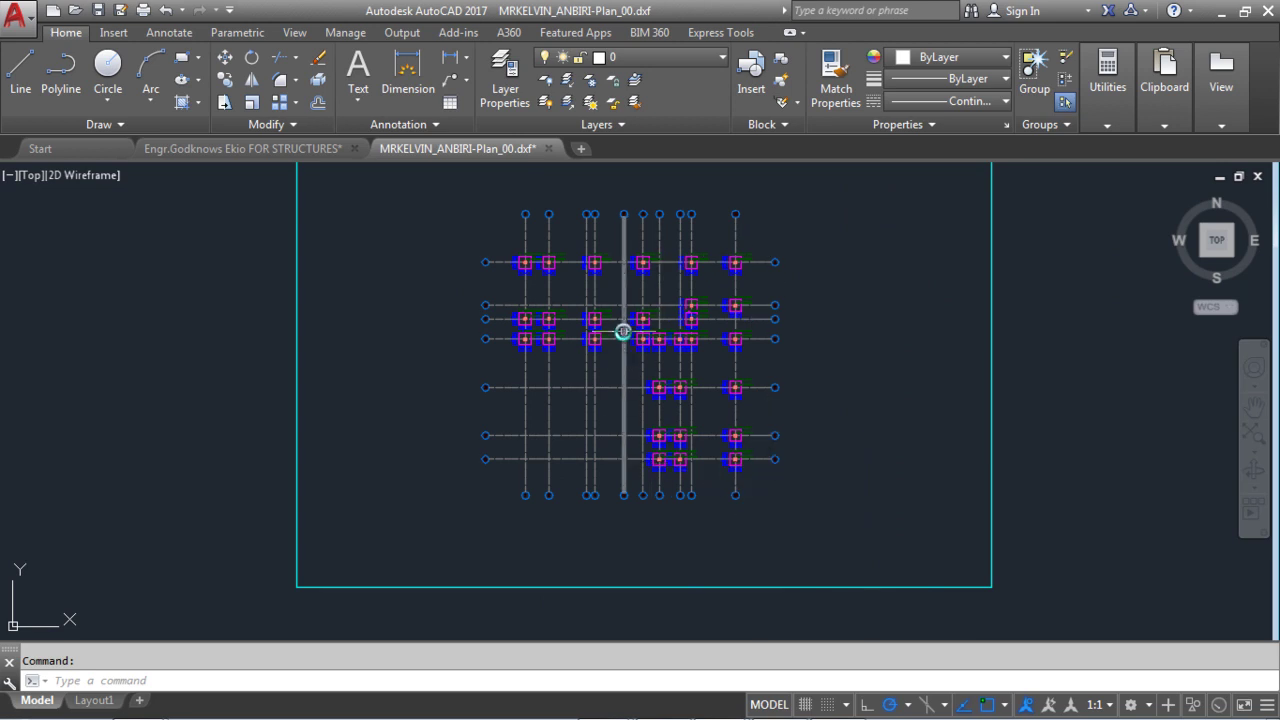
scroll(634, 290, "up", 4)
scroll(485, 286, "down", 2)
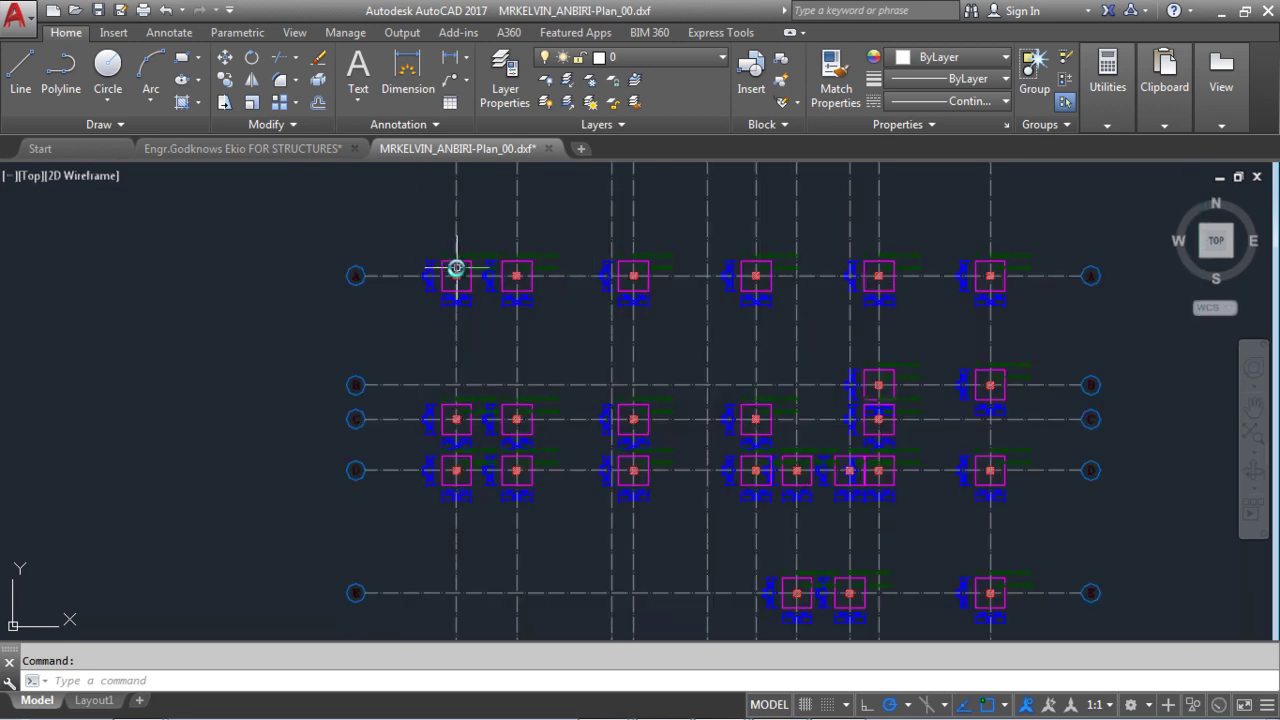
scroll(470, 278, "up", 5)
scroll(457, 290, "down", 3)
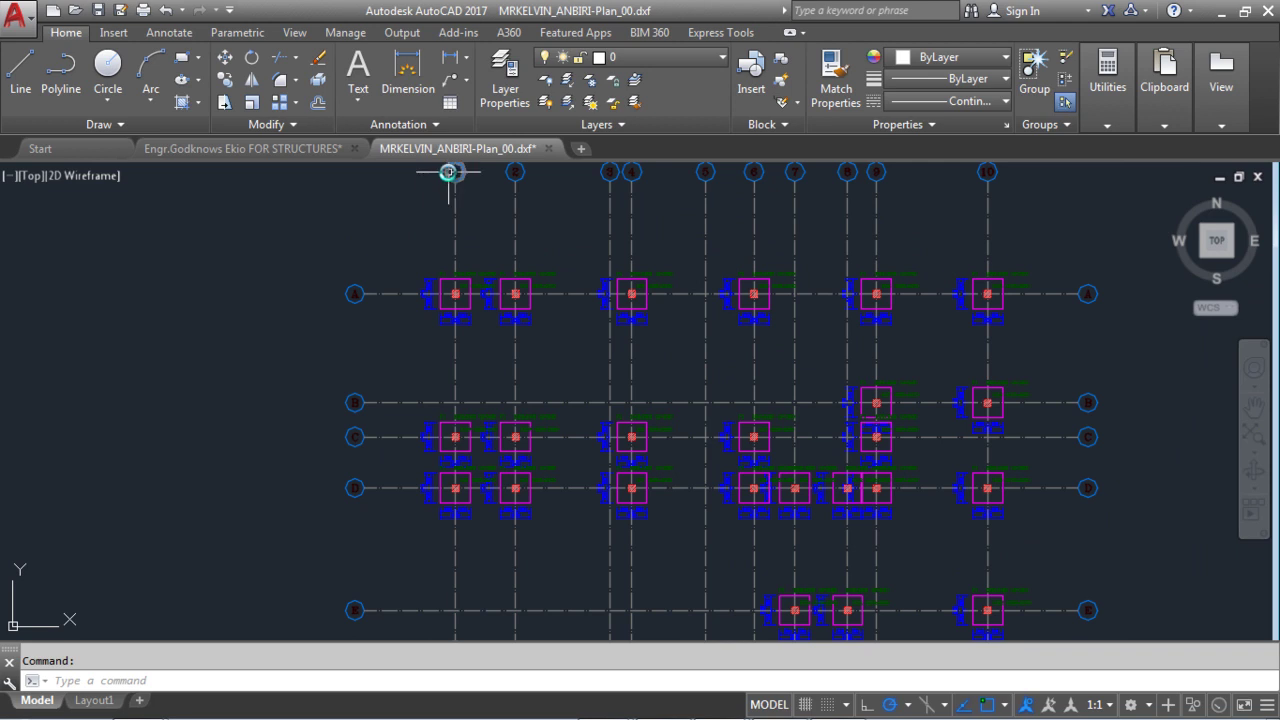
scroll(457, 195, "up", 5)
scroll(462, 220, "down", 3)
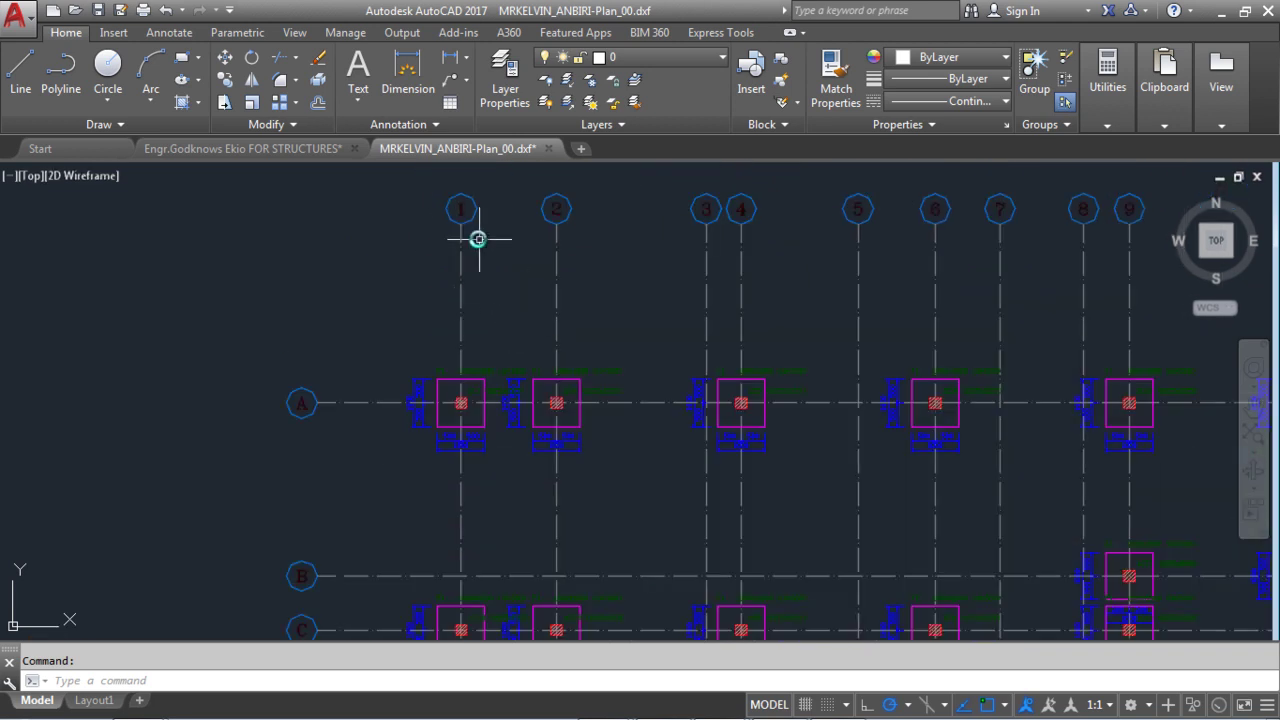
scroll(465, 215, "down", 2)
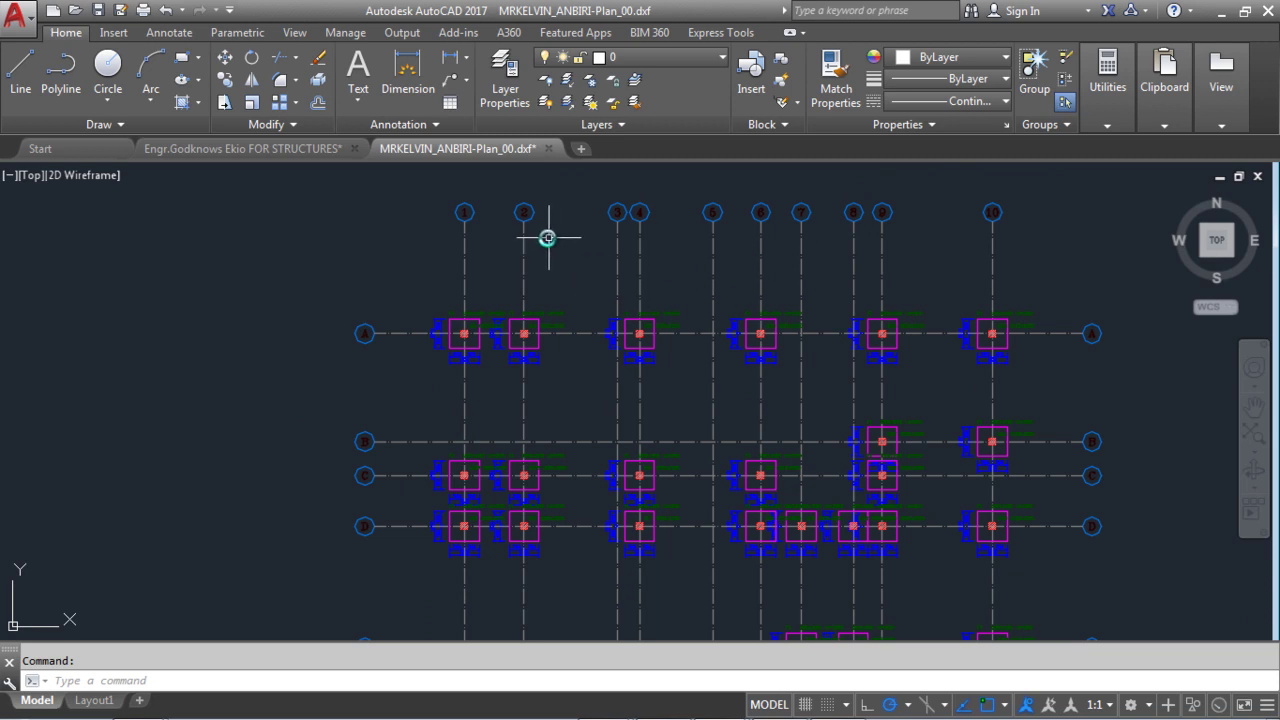
Open the layer properties manager and widen it until the layer Color and Linetype columns are shown
left_click(506, 78)
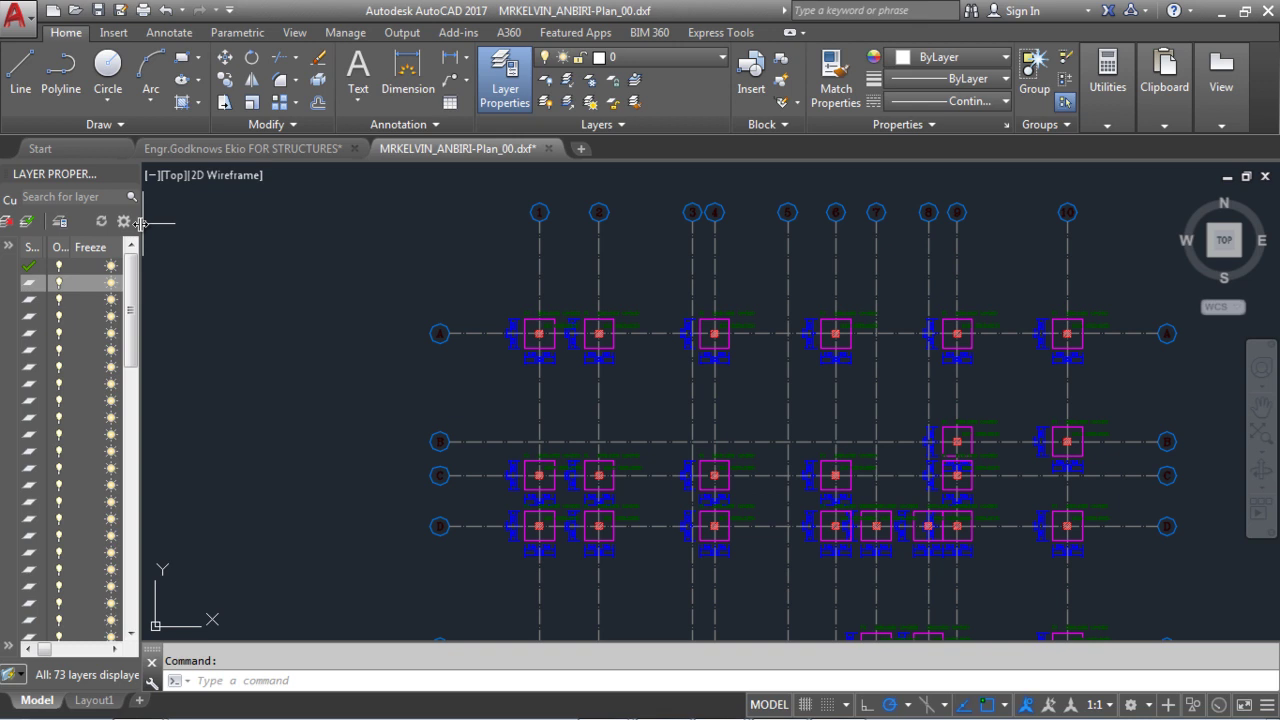
left_click_drag(141, 222, 241, 229)
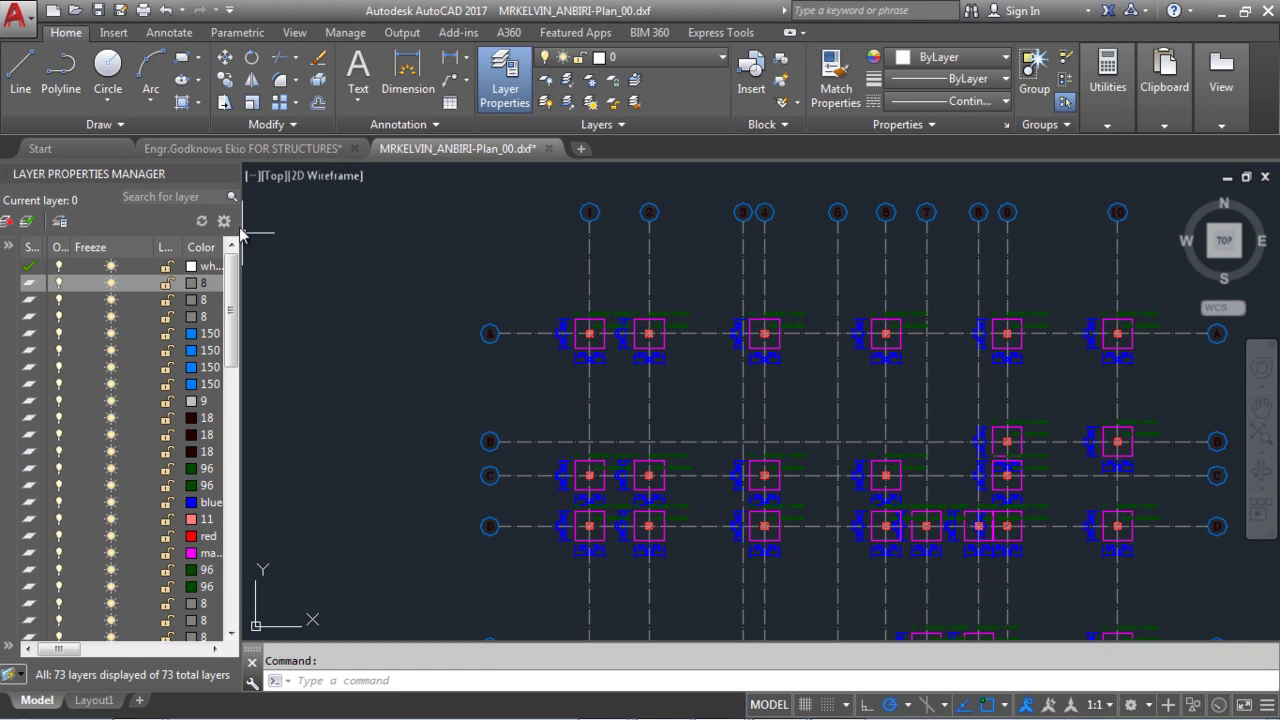
left_click_drag(241, 225, 329, 234)
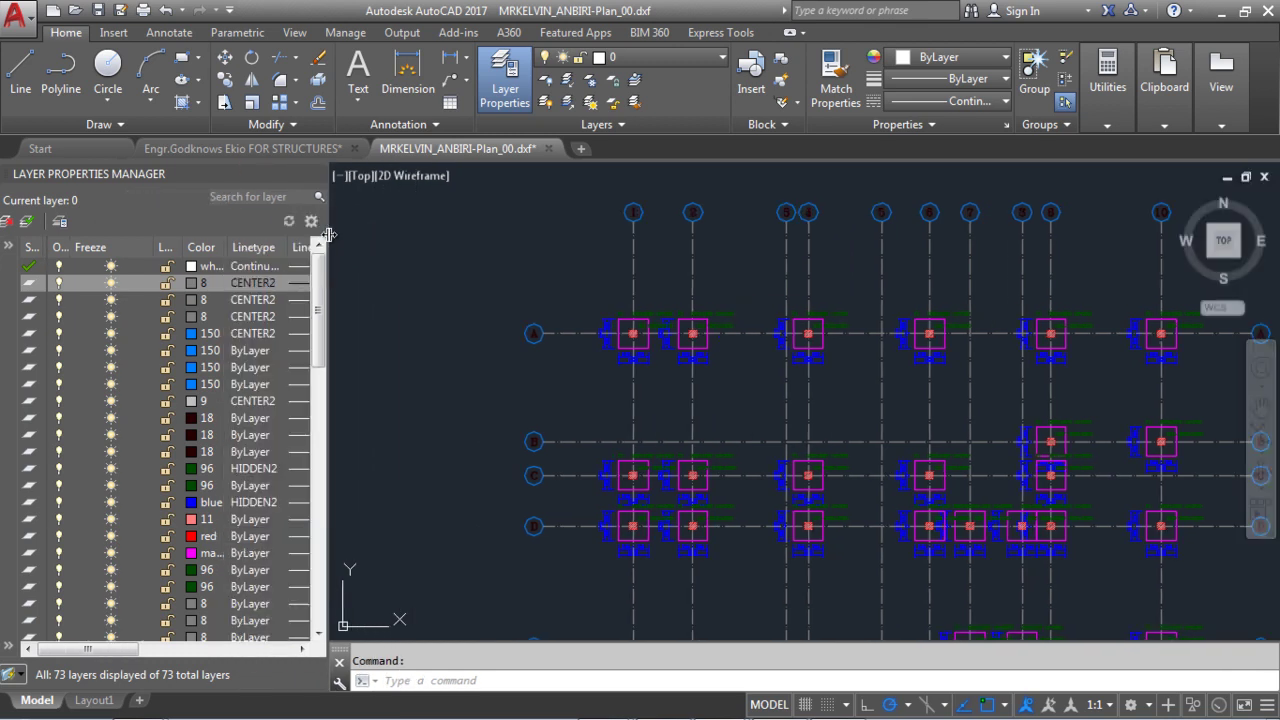
Select the dark number inside the axis 2 grid bubble below the plan to identify its layer
scroll(329, 234, "down", 2)
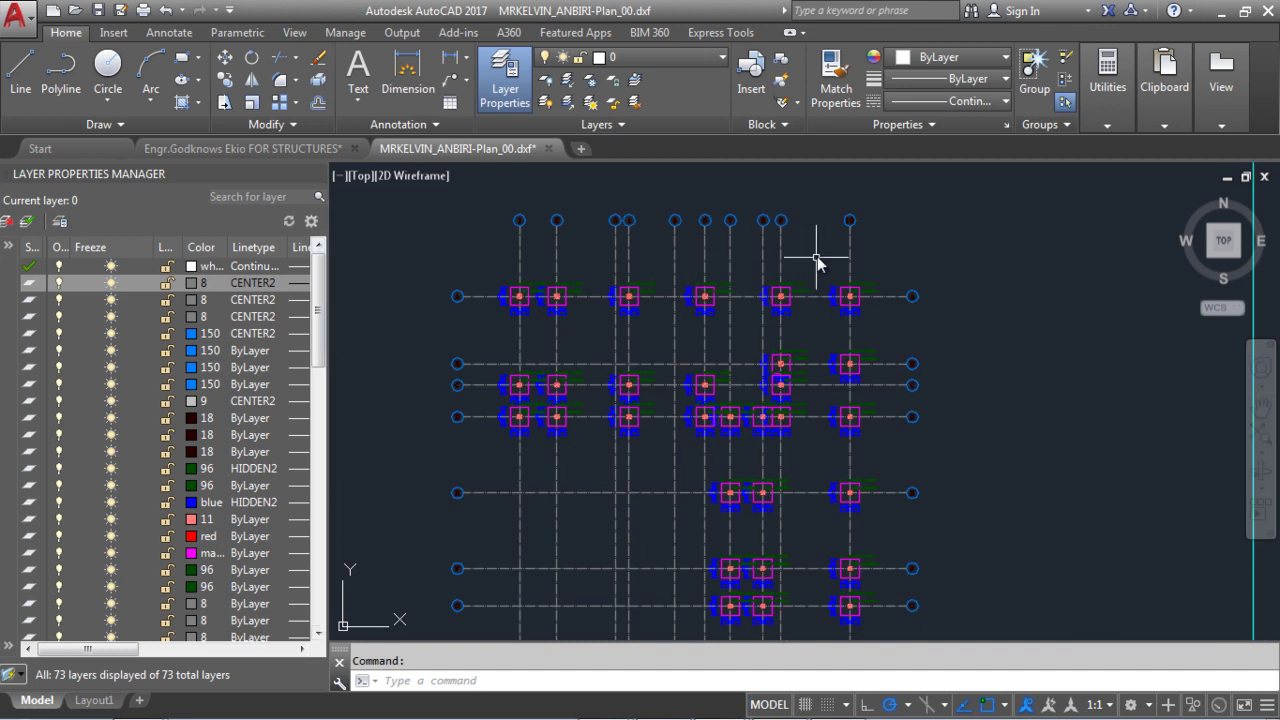
scroll(652, 522, "up", 2)
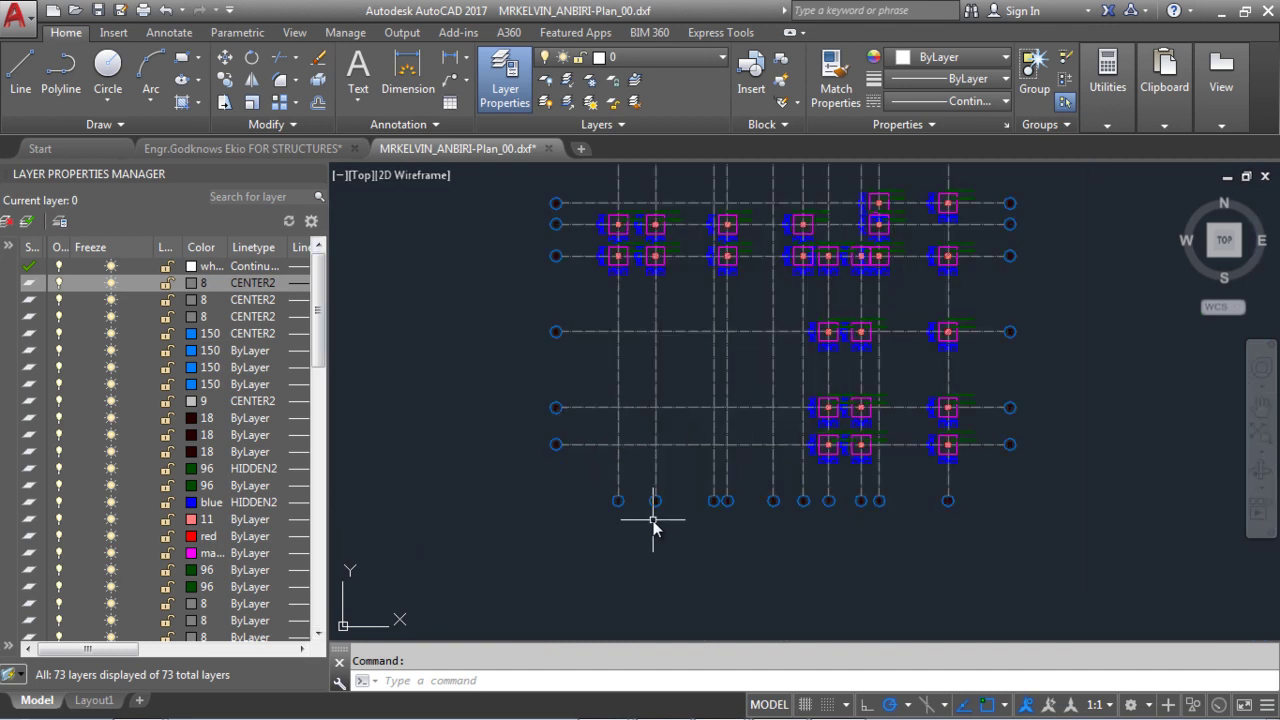
scroll(652, 520, "up", 8)
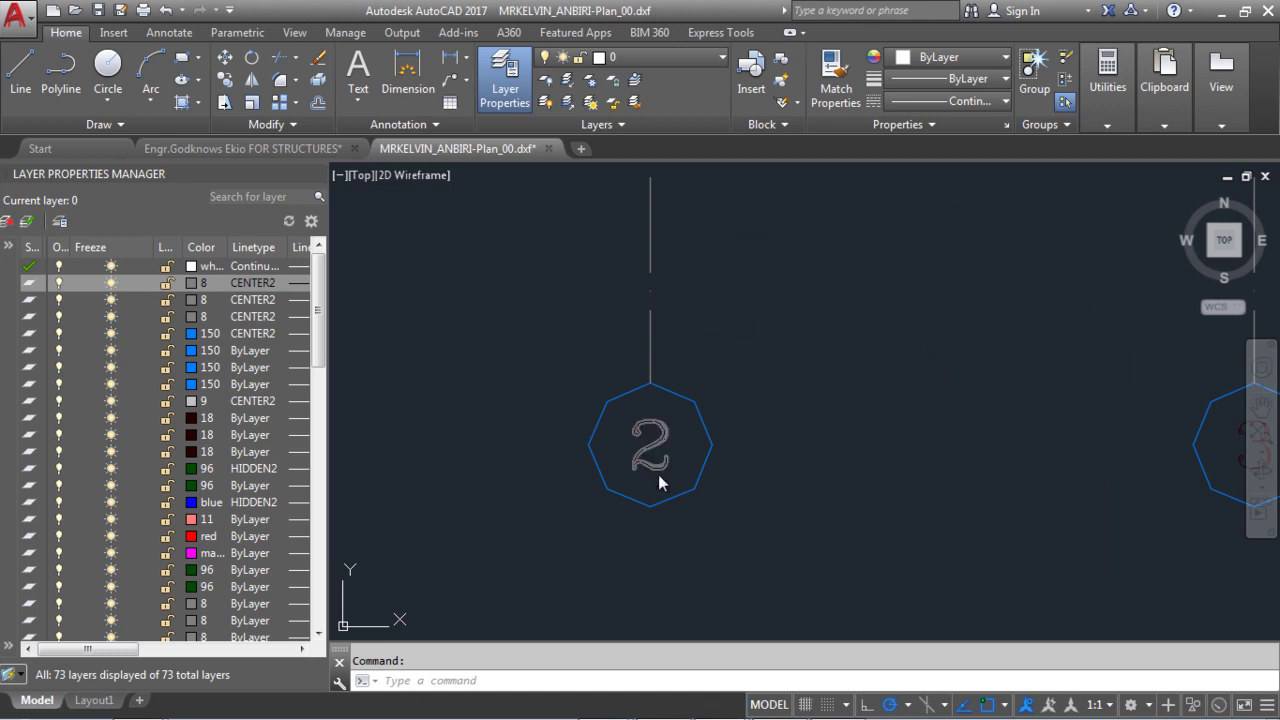
scroll(668, 437, "down", 8)
scroll(655, 470, "up", 10)
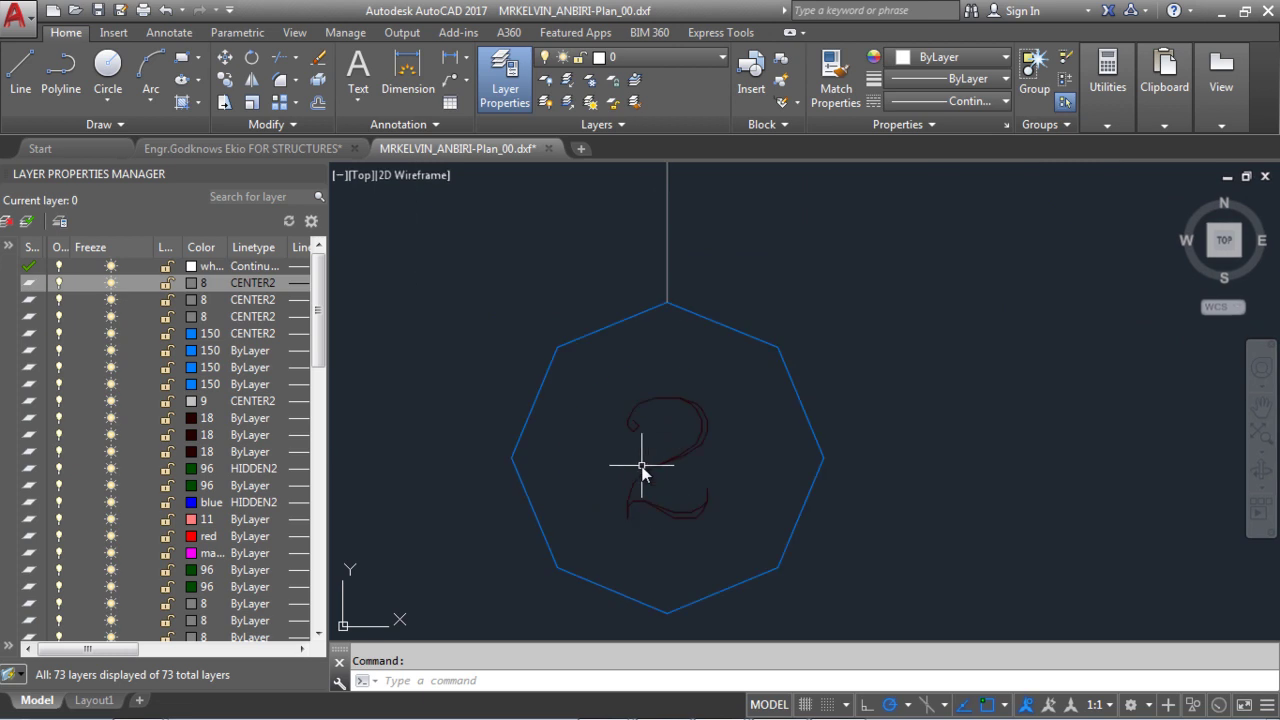
left_click(703, 430)
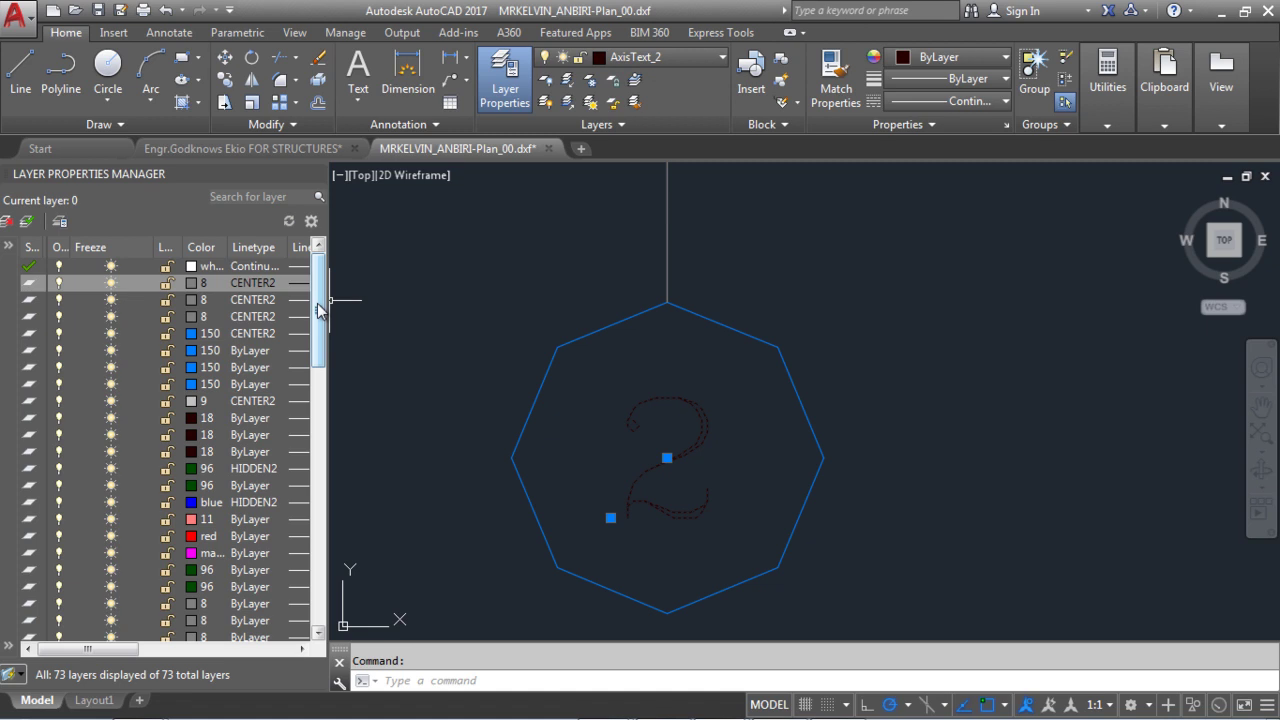
Reveal the layer names and set the color of the AxisText, AxisText_1 and AxisText_2 layers to yellow
left_click_drag(316, 308, 323, 280)
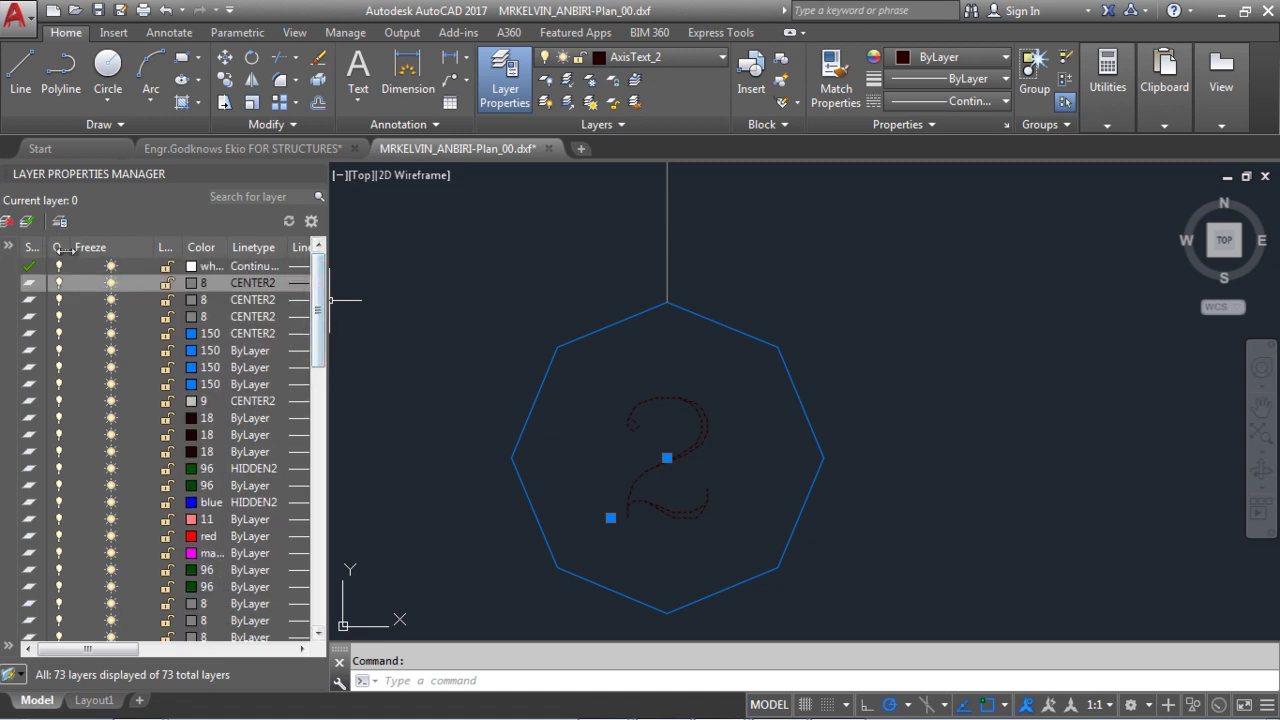
left_click_drag(53, 247, 113, 250)
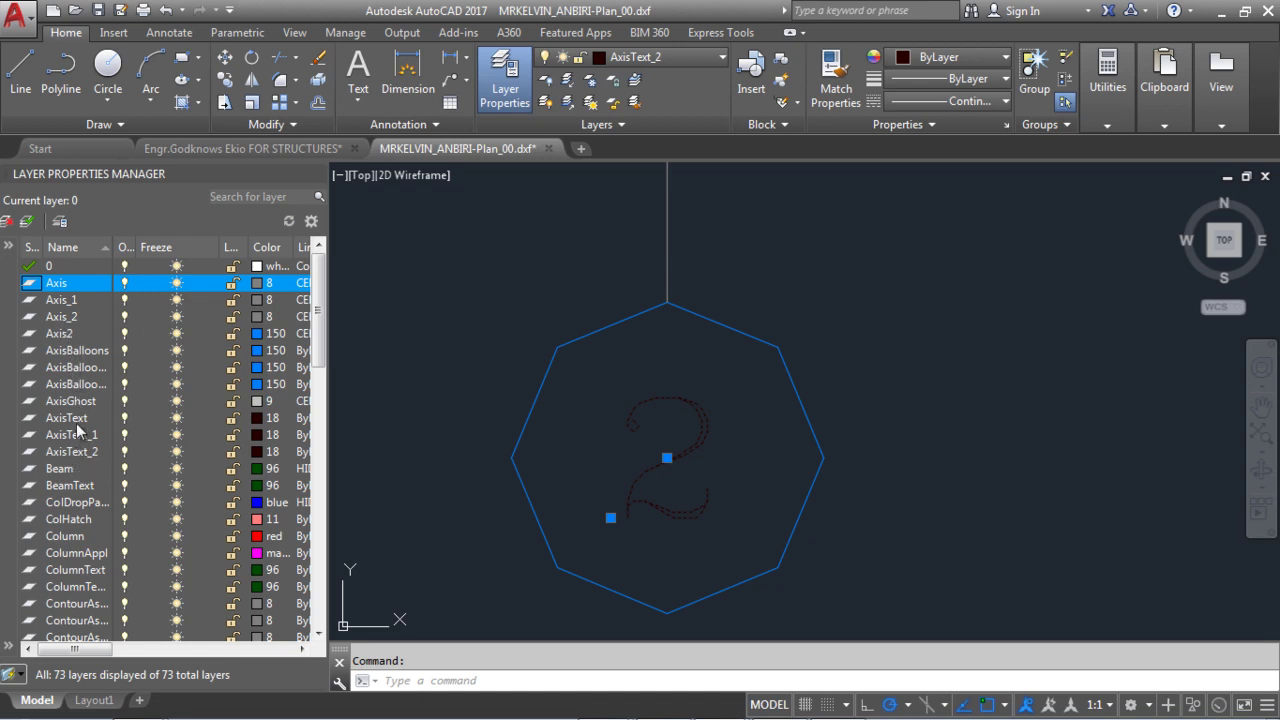
left_click(262, 420)
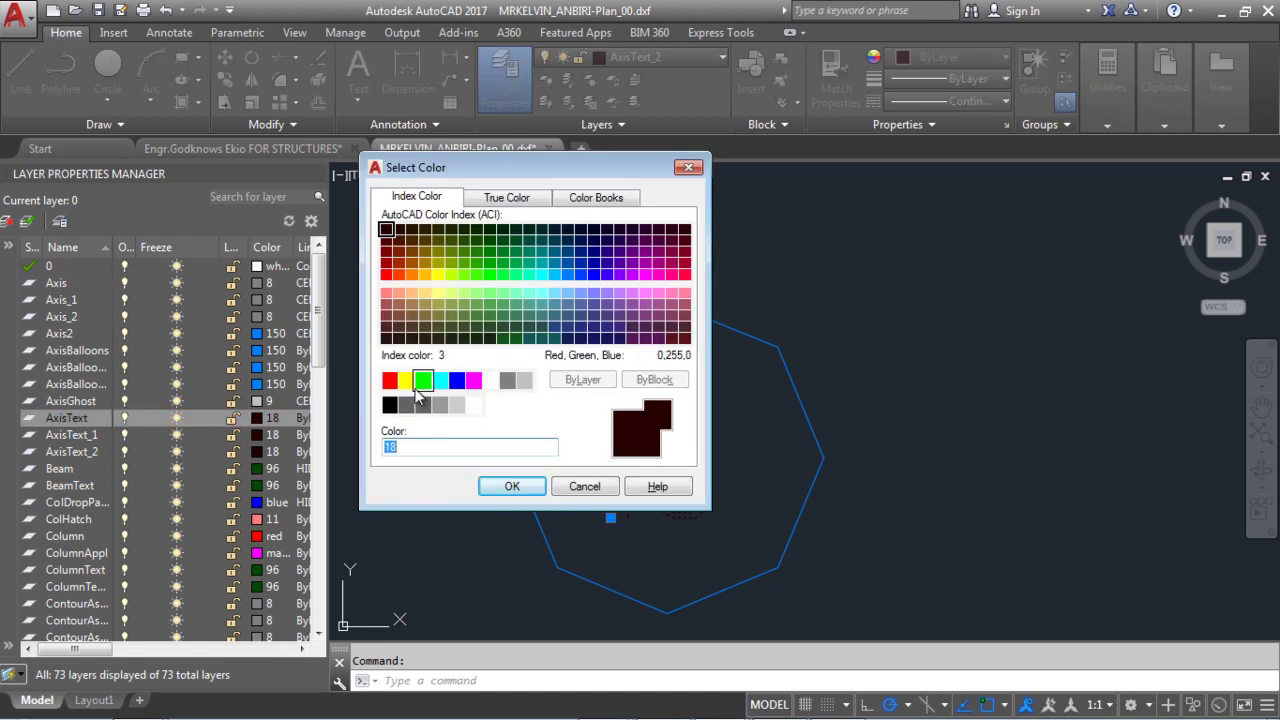
left_click(406, 380)
left_click(505, 487)
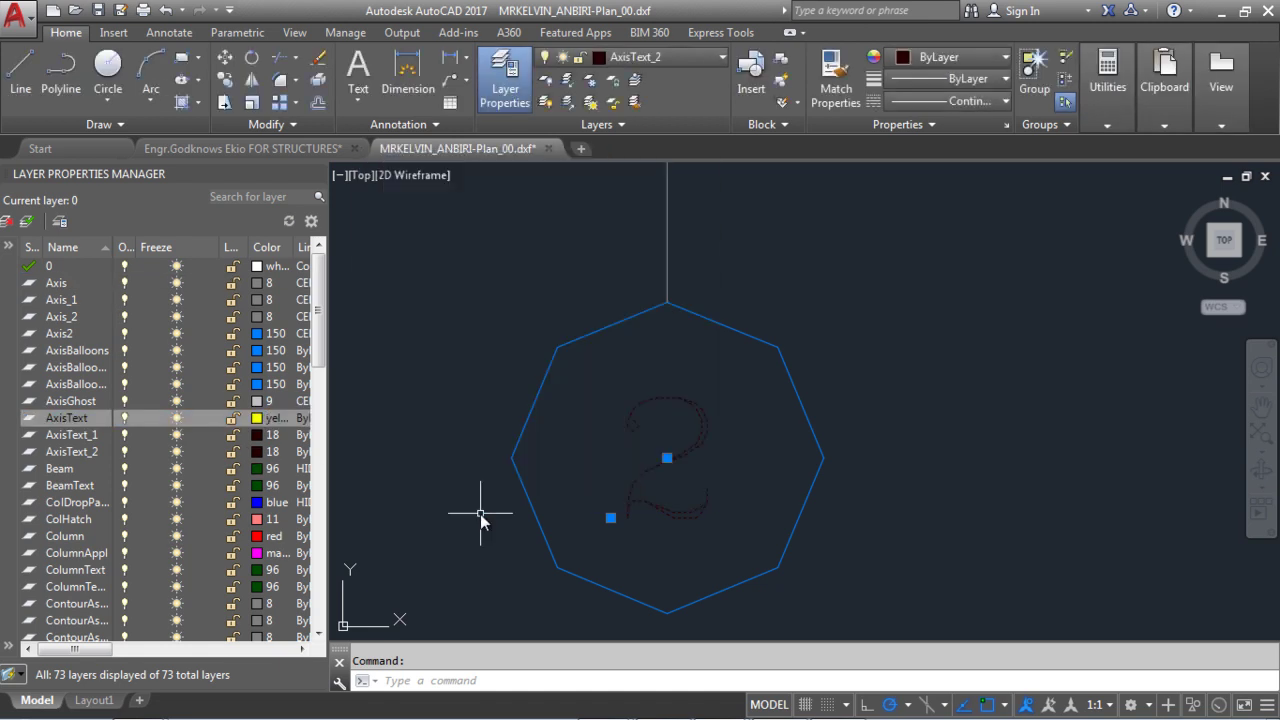
left_click(259, 441)
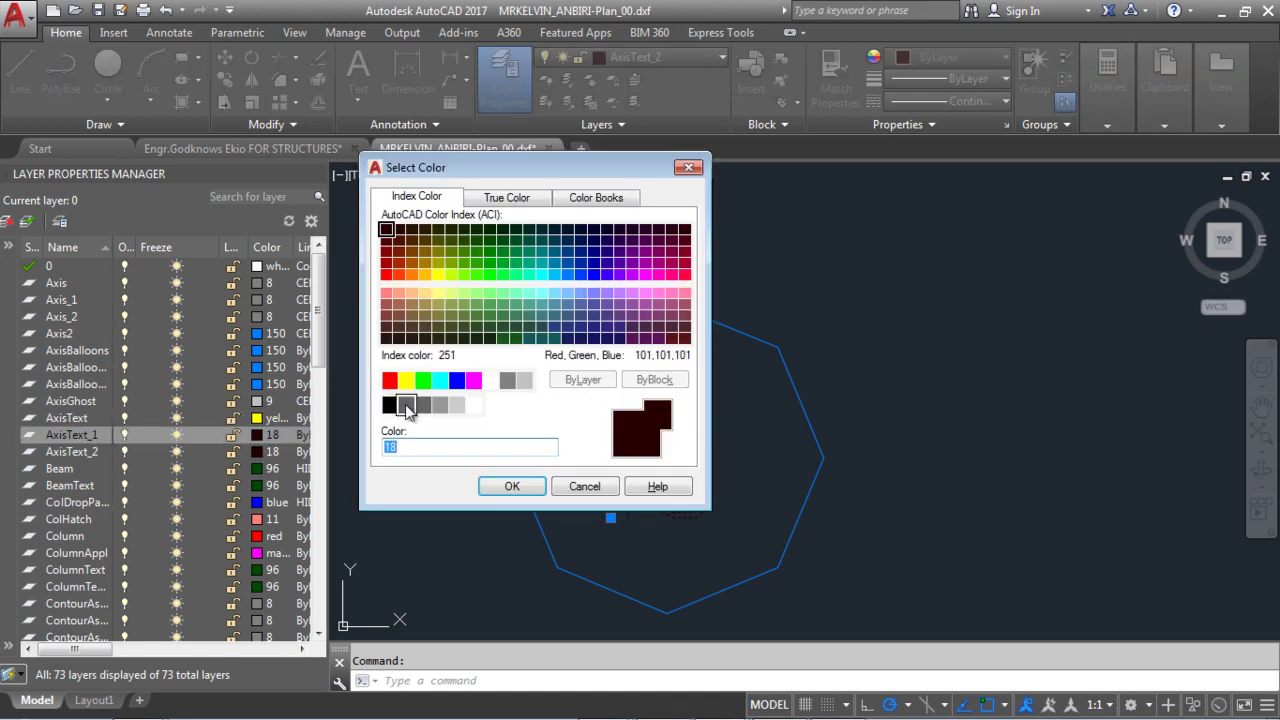
left_click(406, 381)
left_click(512, 486)
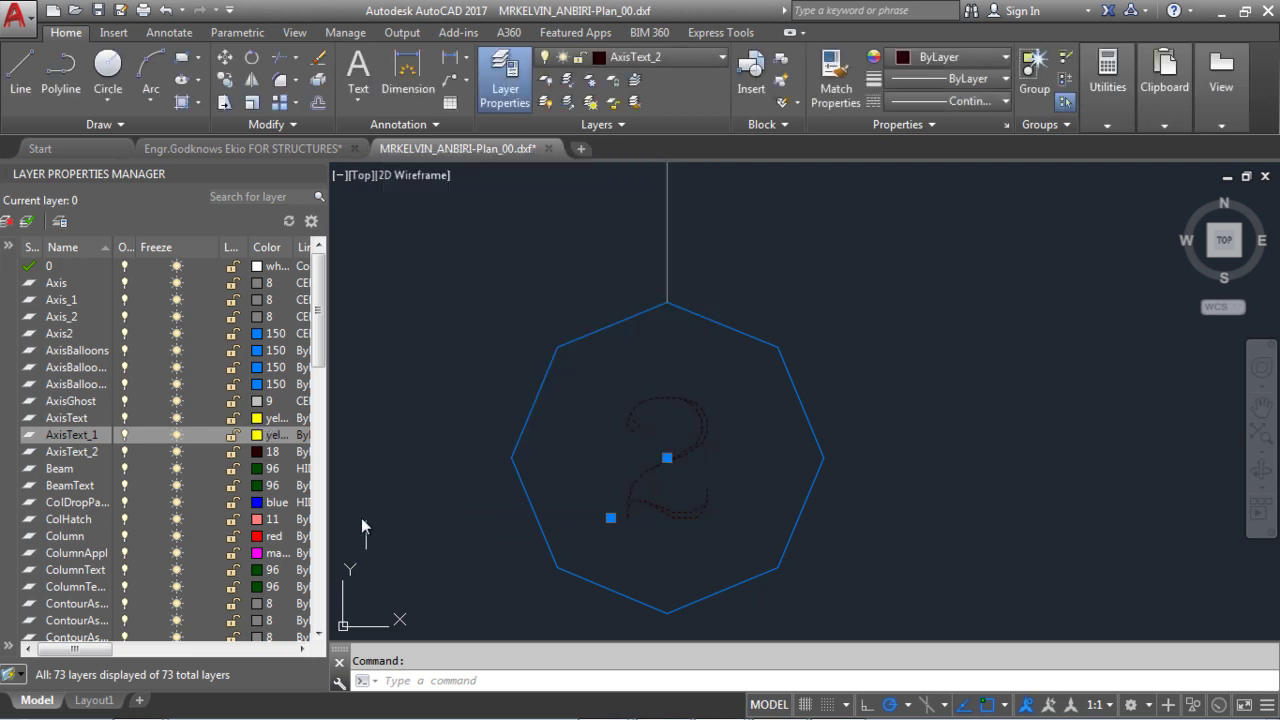
left_click(256, 451)
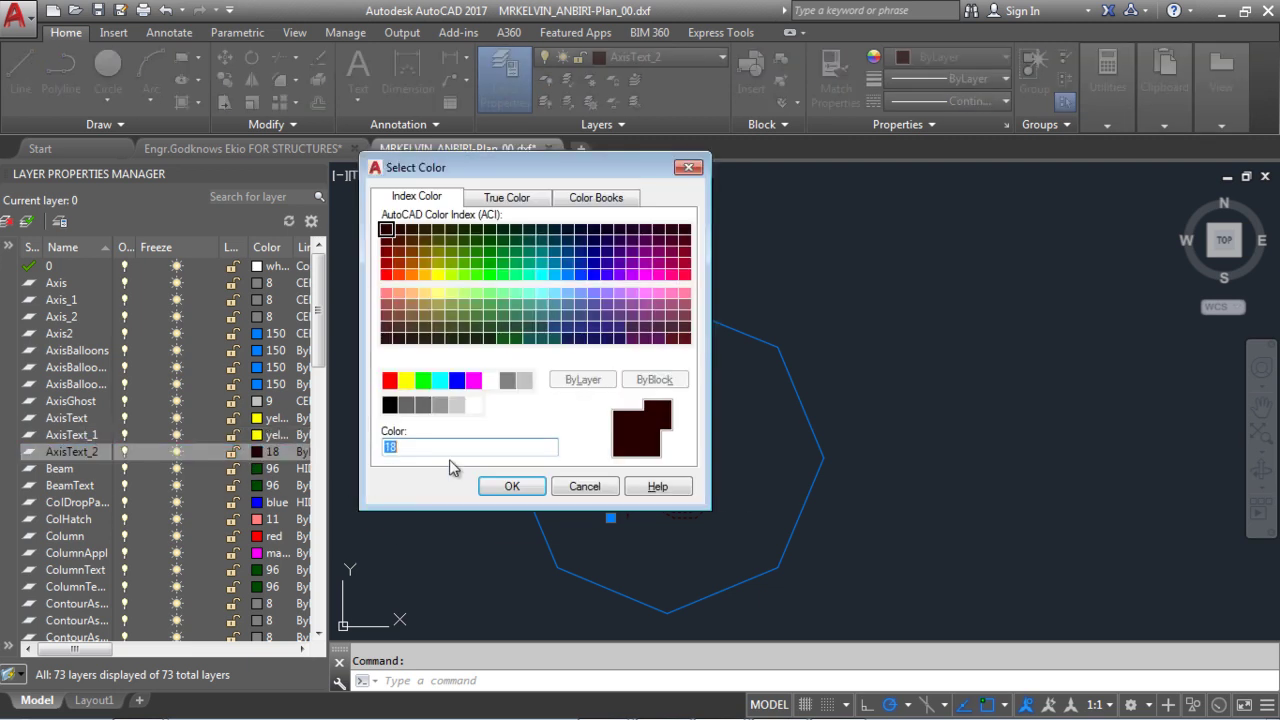
left_click(406, 381)
left_click(512, 486)
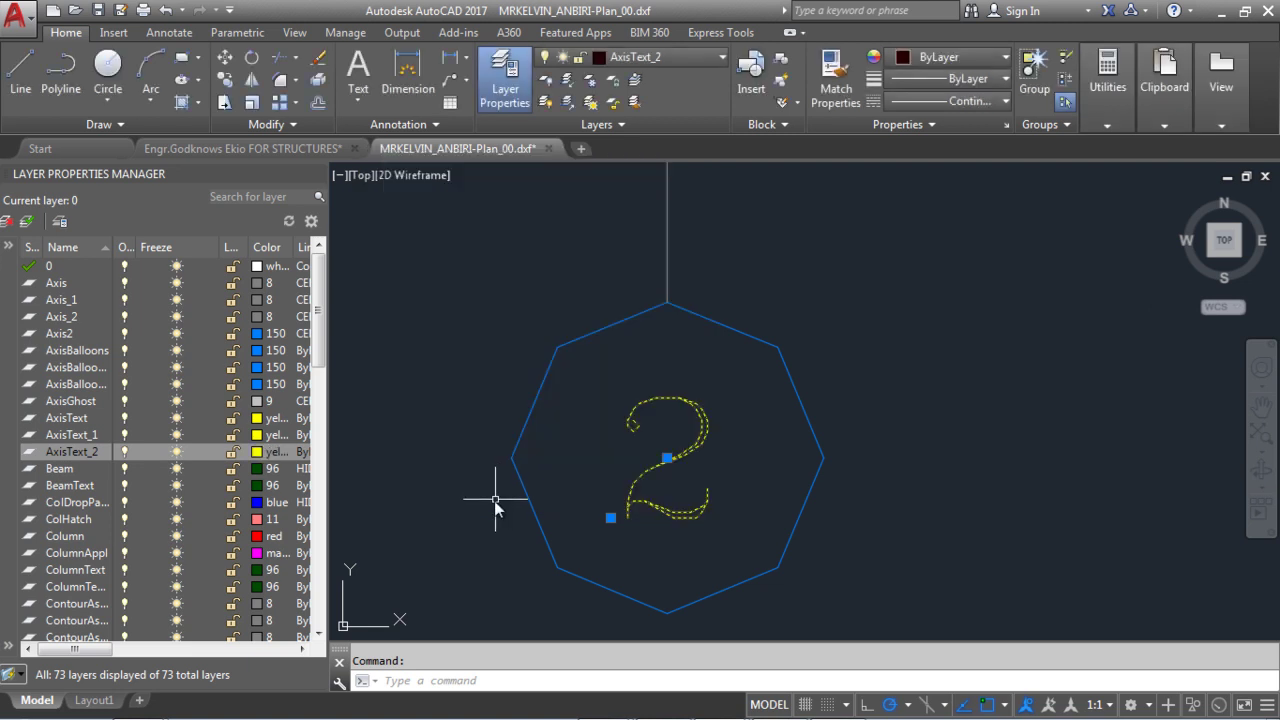
Examine the recolored axis numbers and letters in the grid bubbles around the foundation plan
scroll(580, 465, "down", 2)
scroll(651, 440, "down", 6)
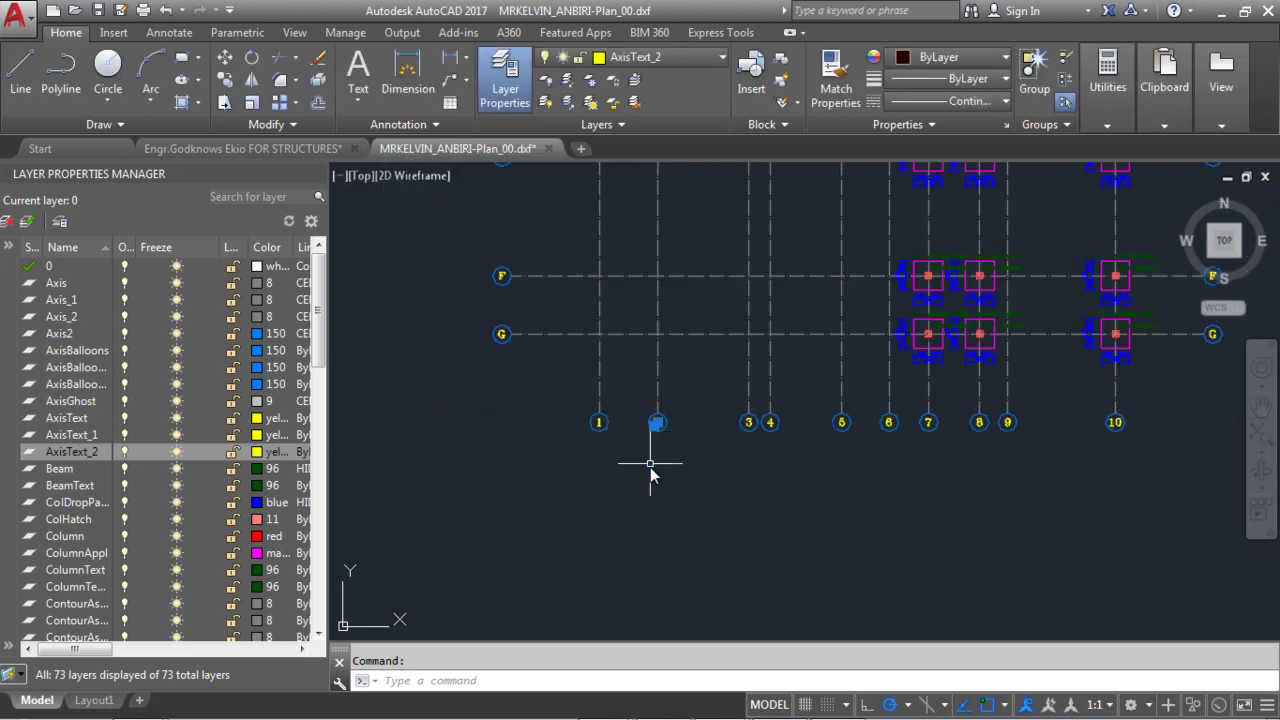
scroll(628, 200, "up", 8)
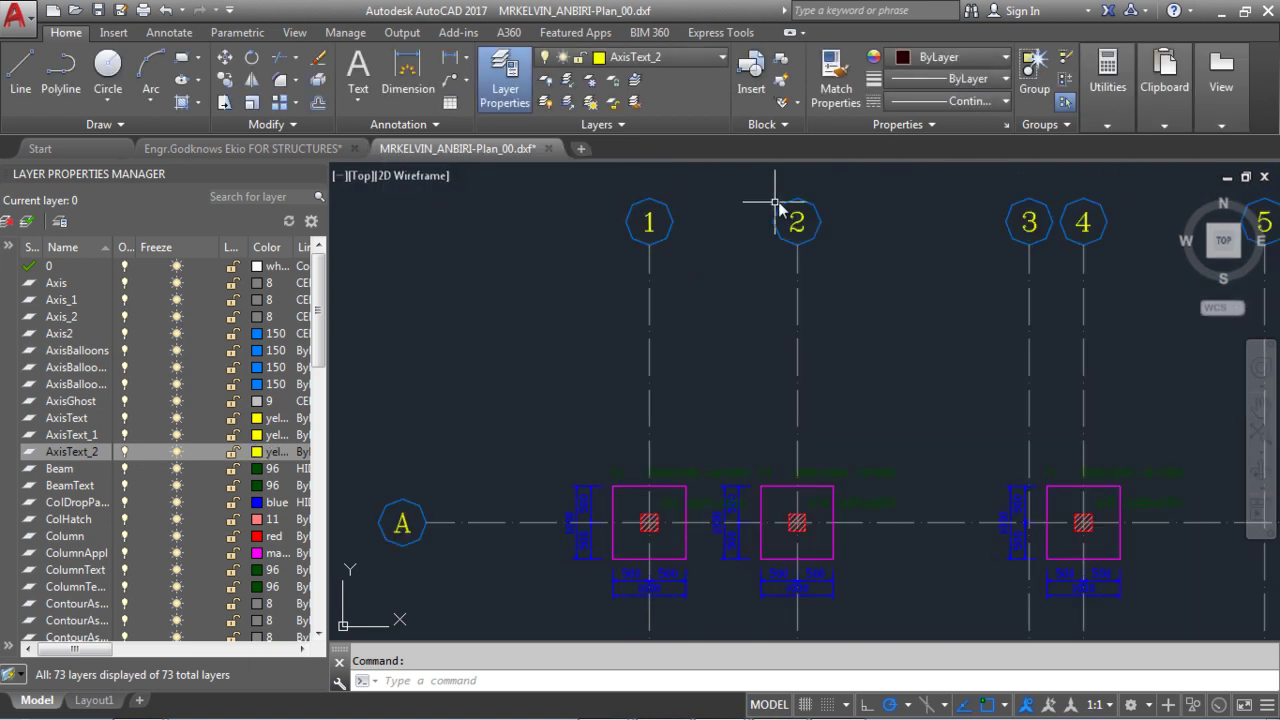
scroll(803, 206, "down", 6)
scroll(677, 580, "down", 2)
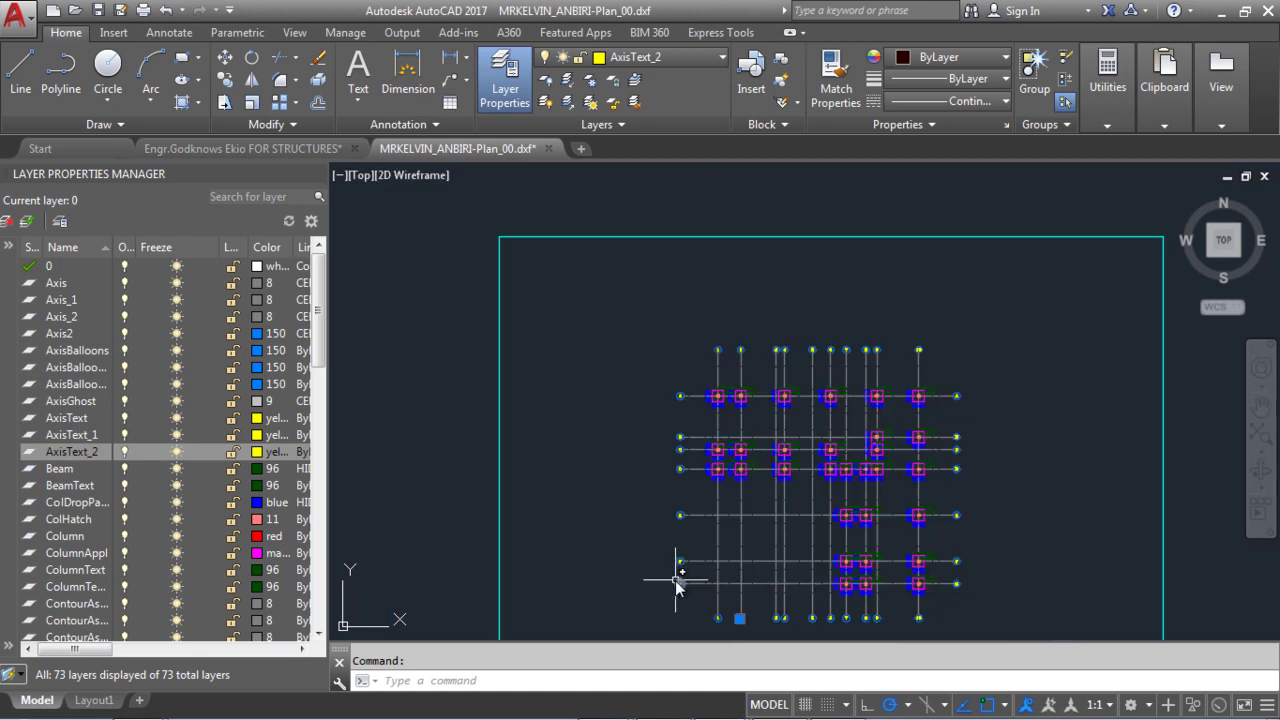
scroll(1000, 420, "up", 7)
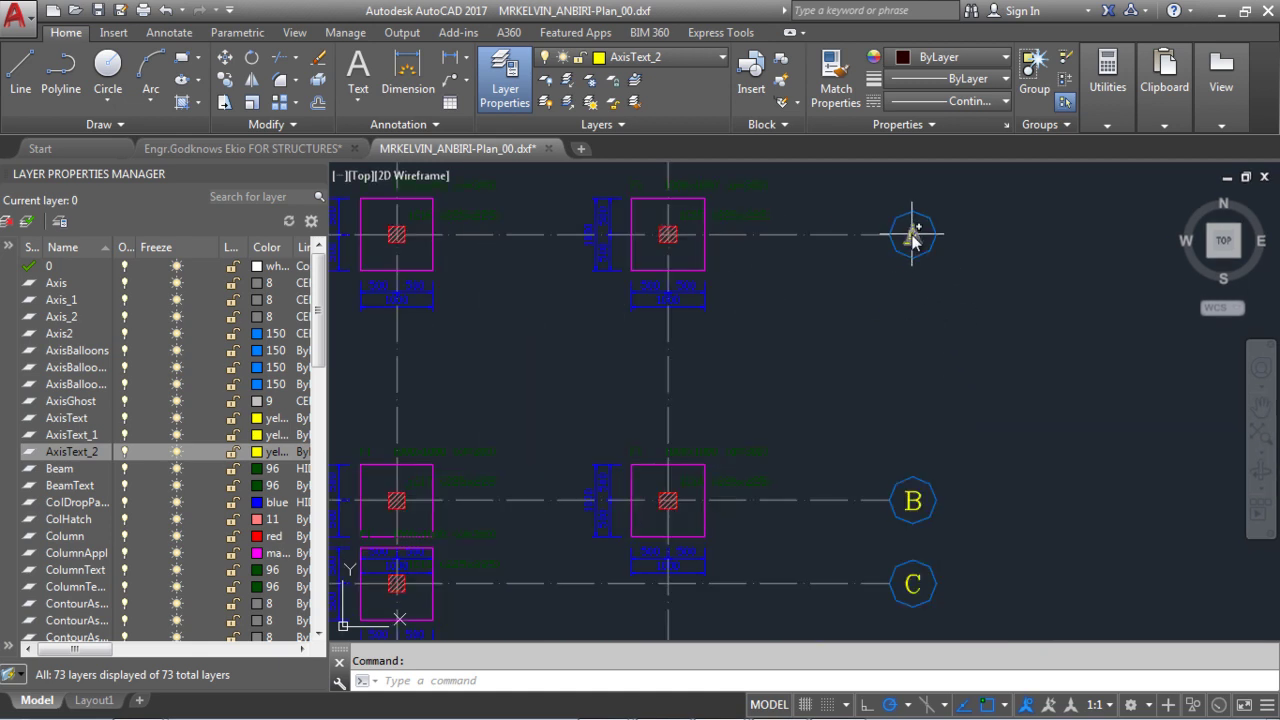
scroll(920, 240, "down", 6)
scroll(540, 262, "up", 10)
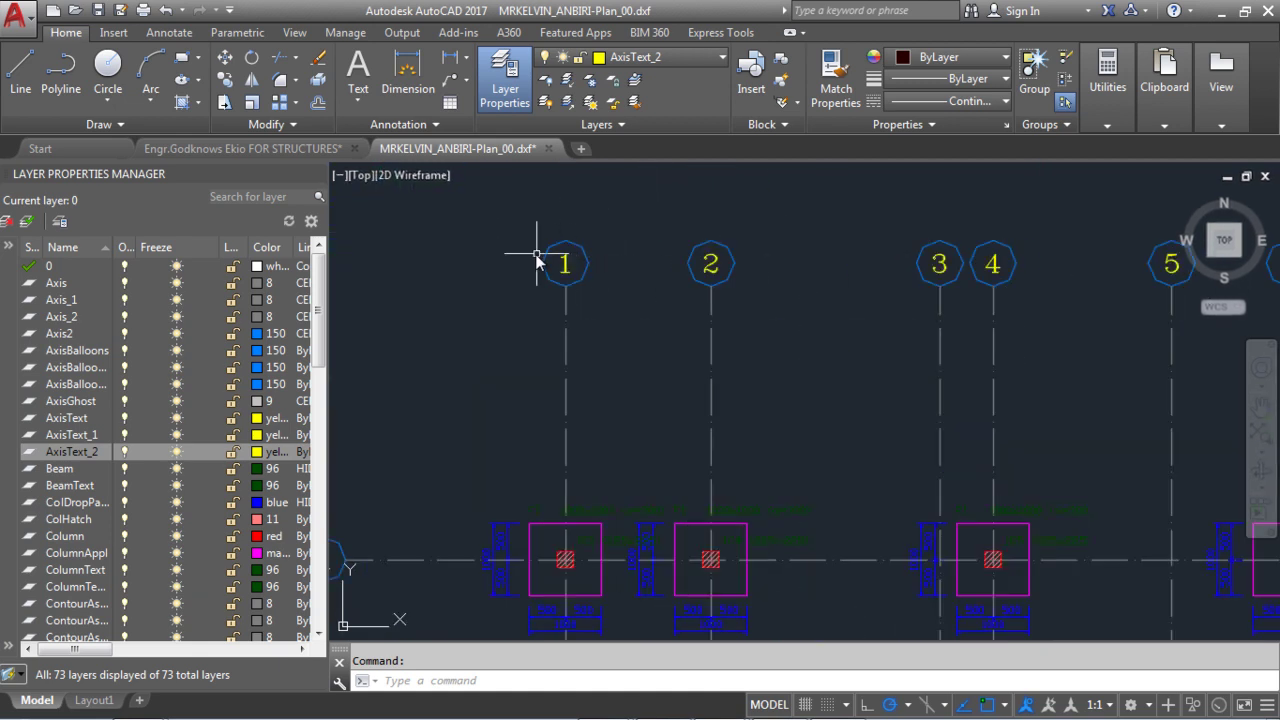
scroll(553, 265, "down", 8)
scroll(465, 378, "up", 6)
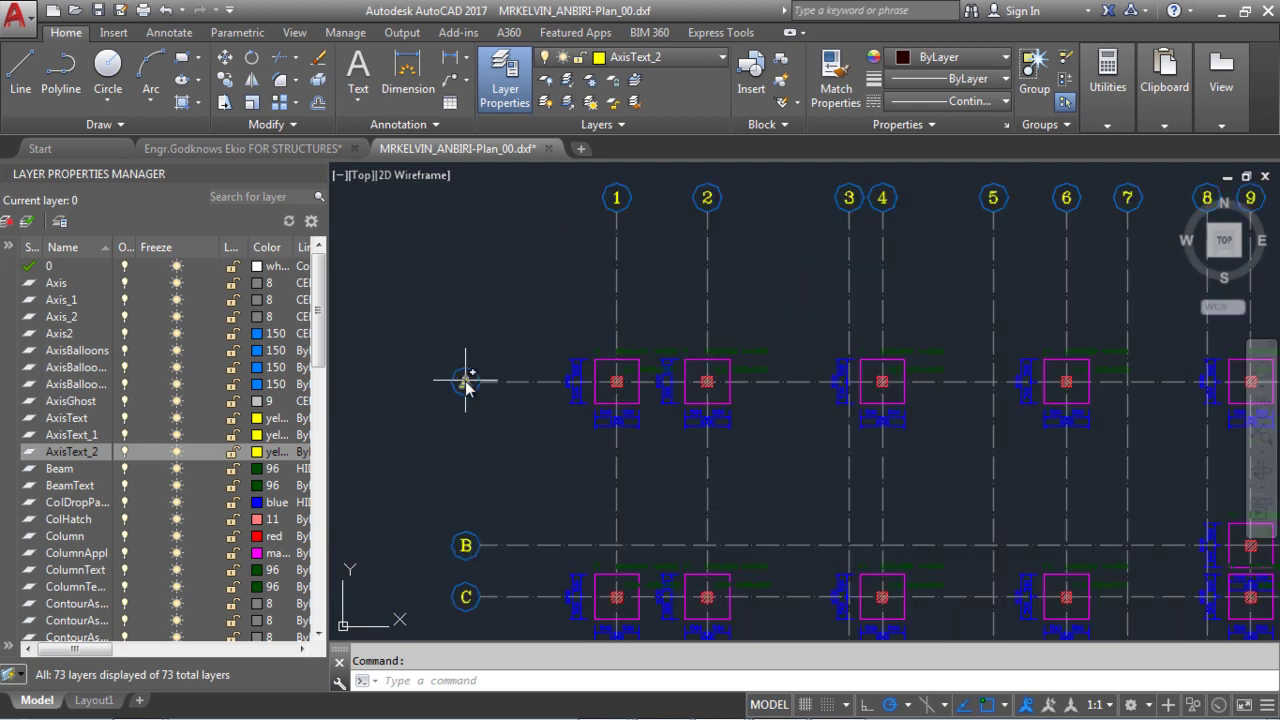
scroll(470, 345, "down", 2)
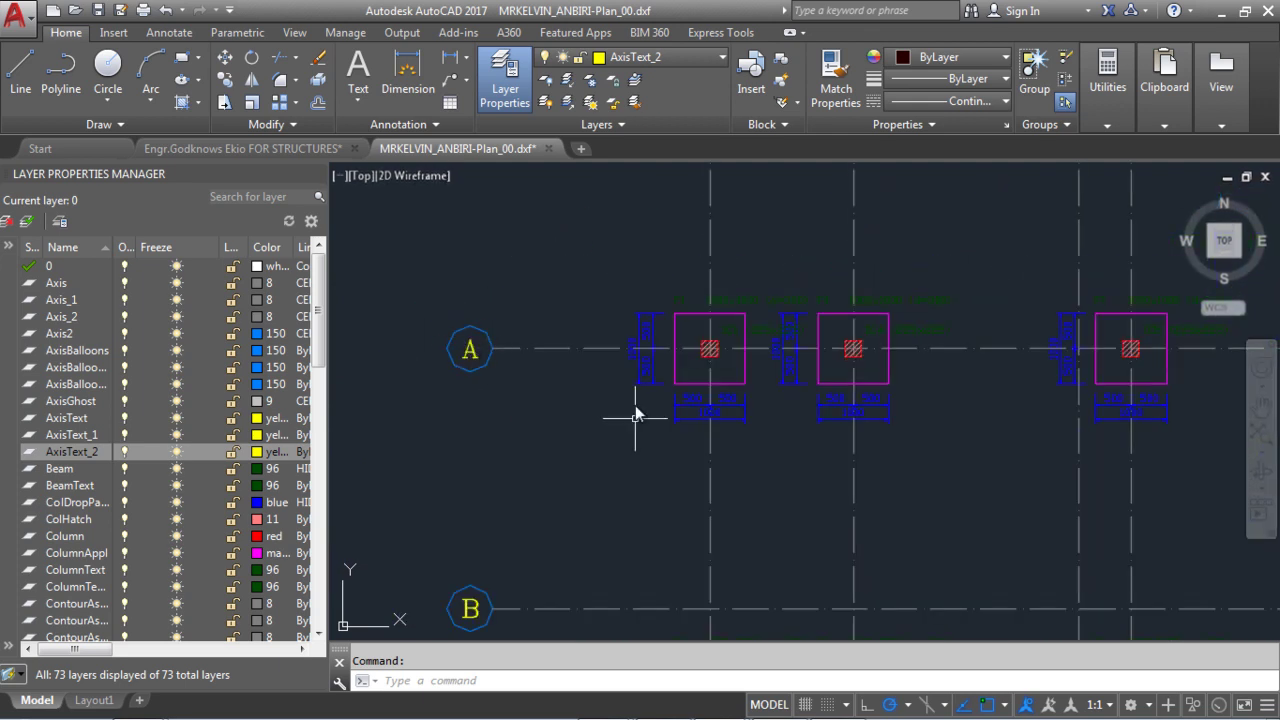
scroll(636, 362, "down", 5)
scroll(595, 440, "down", 1)
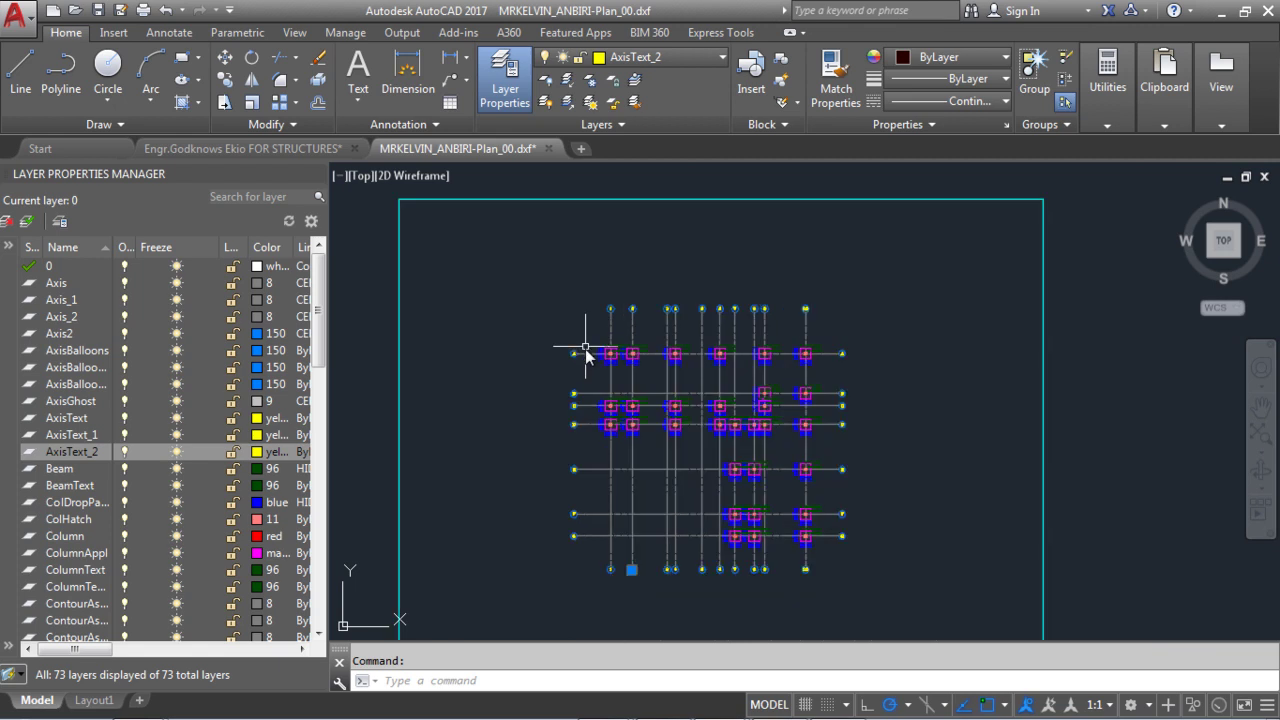
scroll(651, 518, "up", 6)
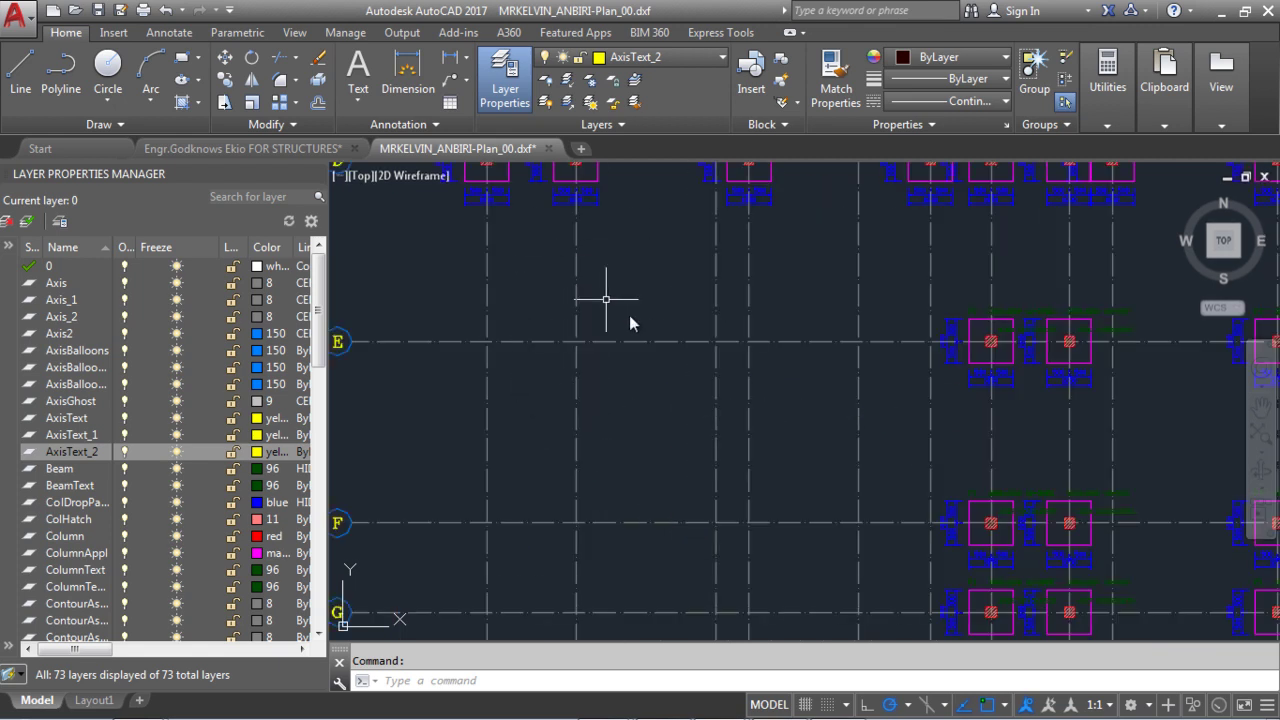
scroll(731, 517, "down", 6)
Select the hatch and outline of the column on axis C to inspect their layers
scroll(777, 297, "up", 6)
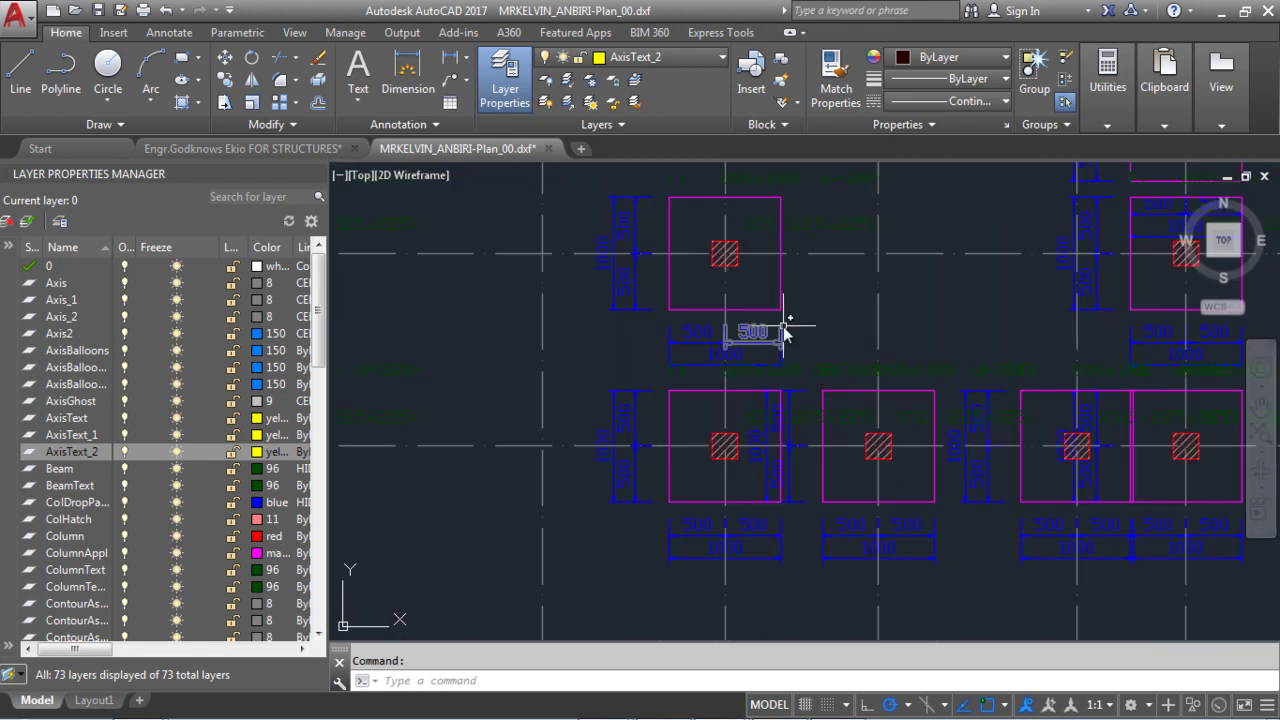
scroll(711, 345, "up", 6)
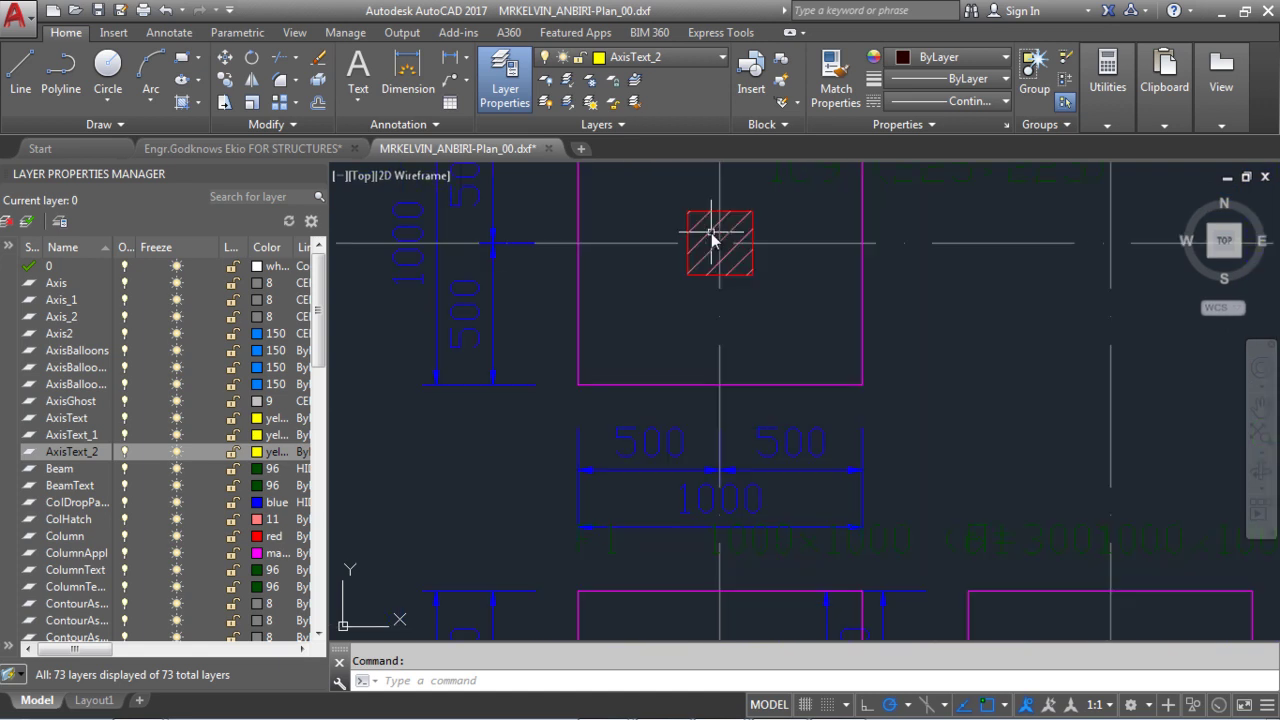
scroll(711, 234, "up", 2)
left_click(708, 234)
left_click(705, 246)
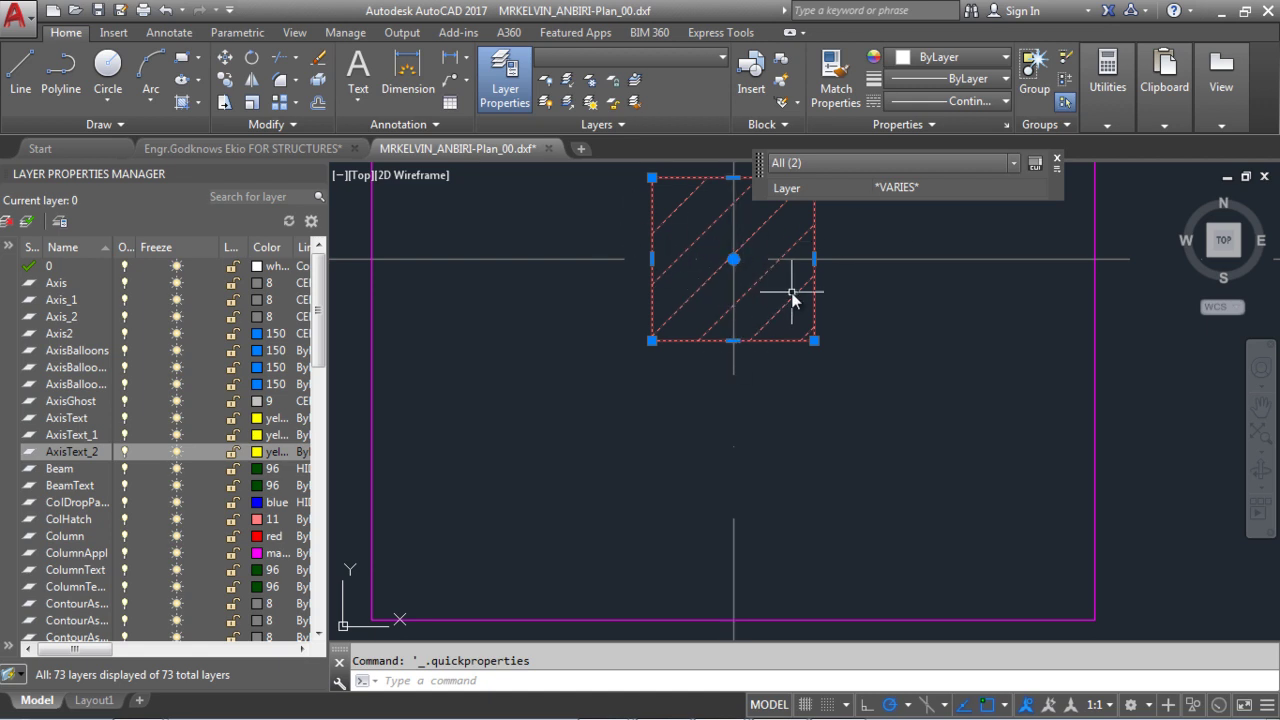
Clear the column selection and select the F1 1000x1000 (d=300) footing label on axis D to identify its layer
scroll(760, 330, "down", 6)
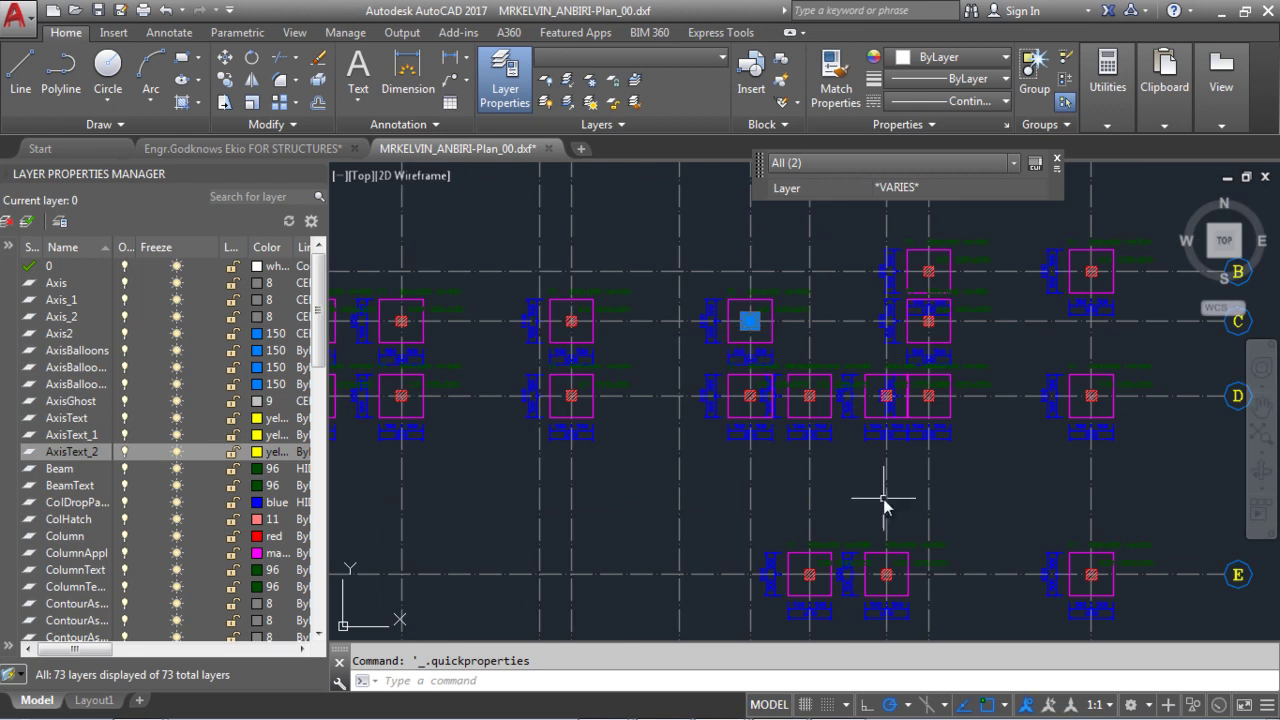
scroll(893, 476, "up", 6)
scroll(831, 442, "down", 2)
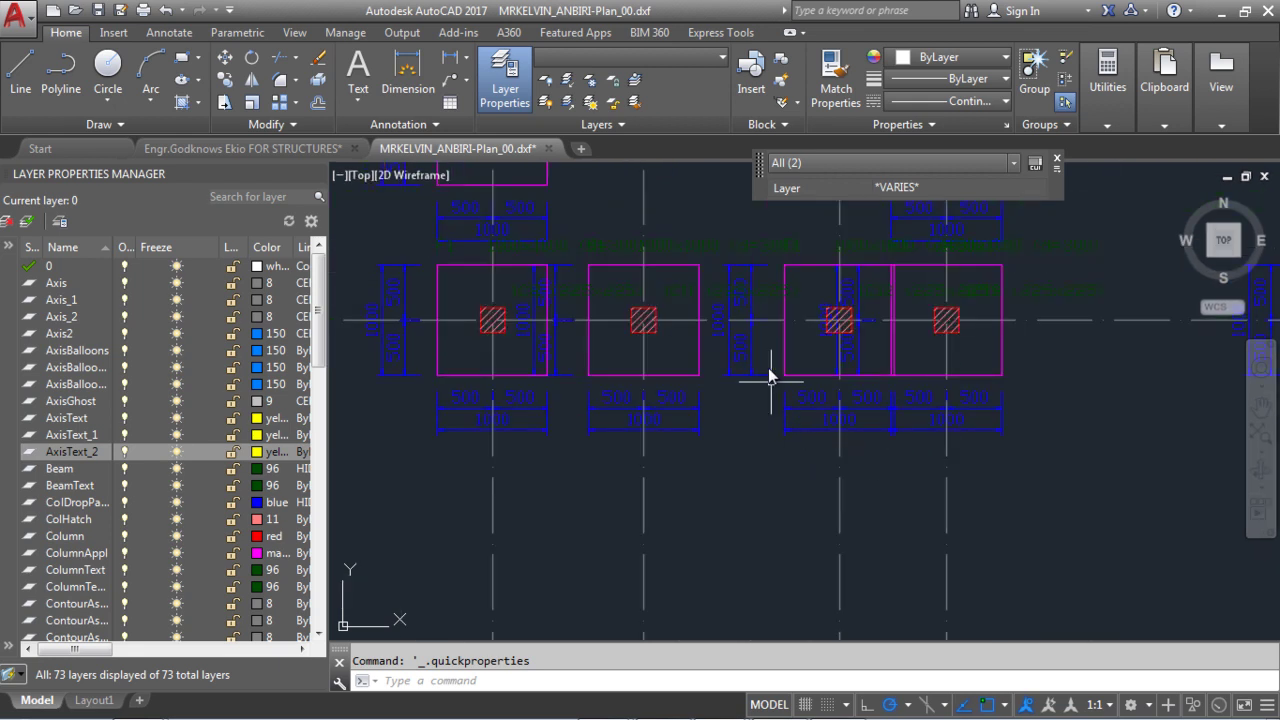
scroll(610, 249, "up", 6)
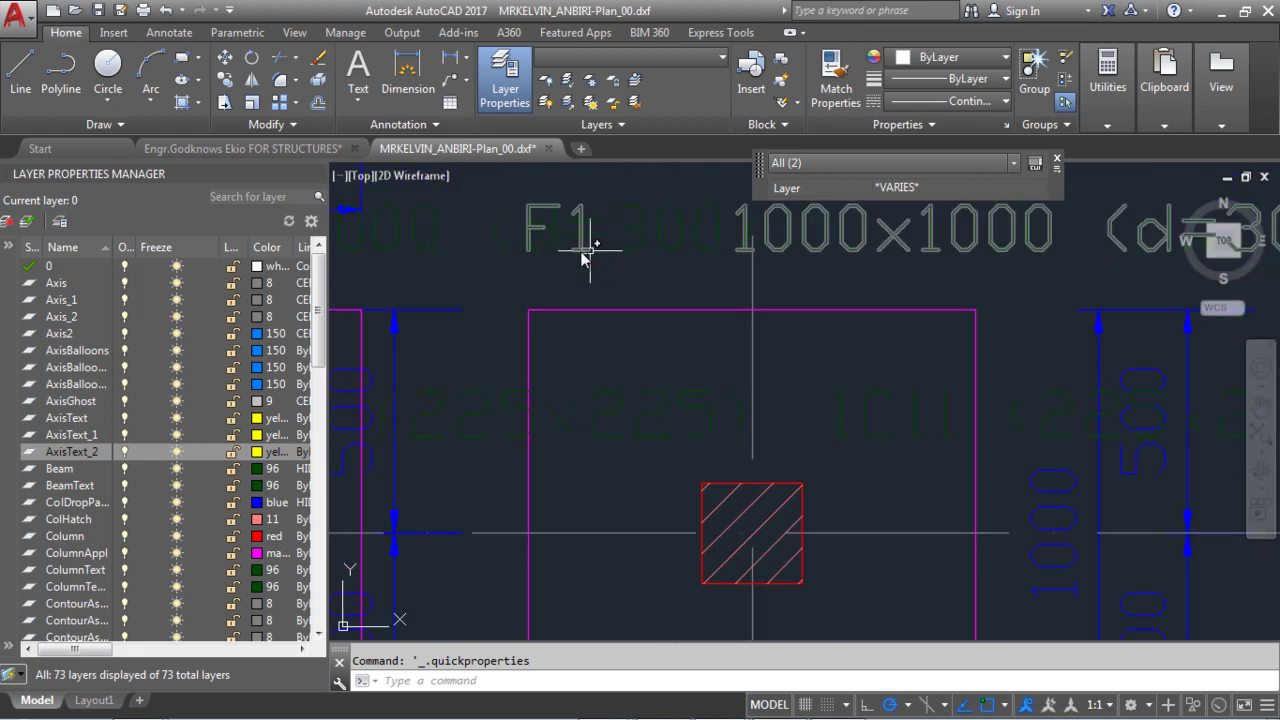
scroll(680, 277, "down", 4)
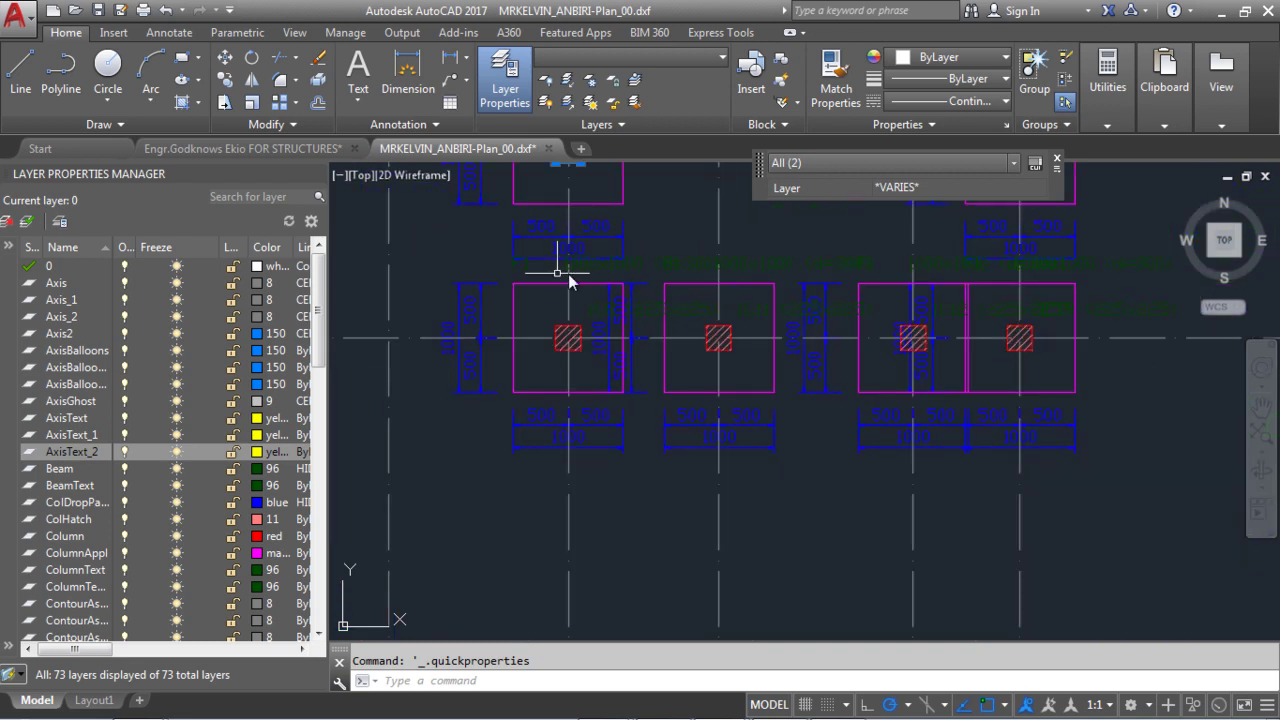
scroll(640, 268, "up", 3)
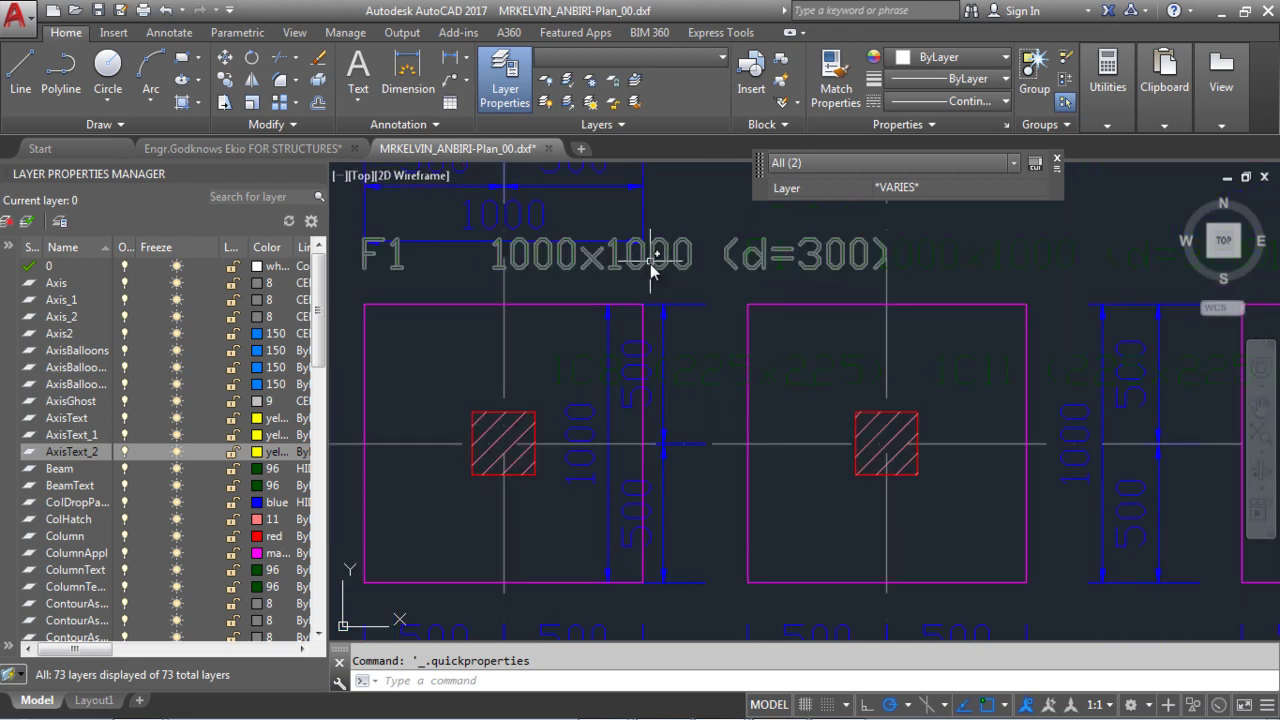
key("Escape")
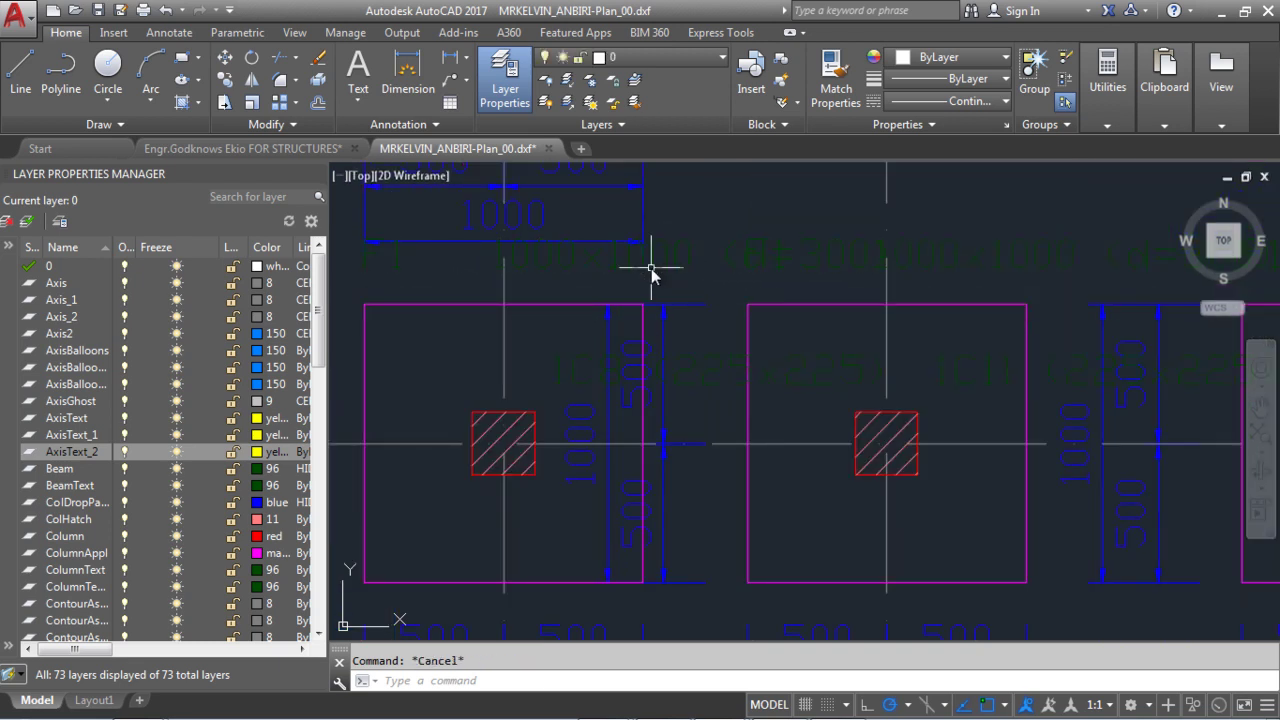
left_click(662, 266)
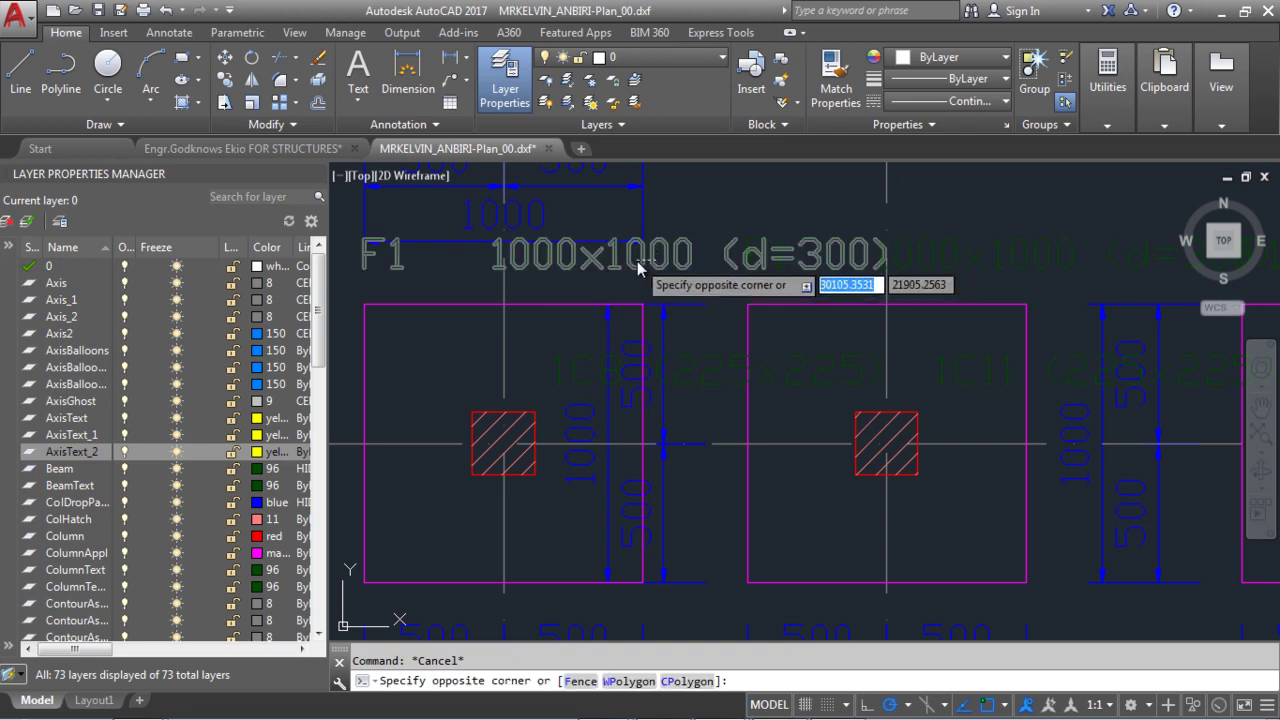
left_click(580, 297)
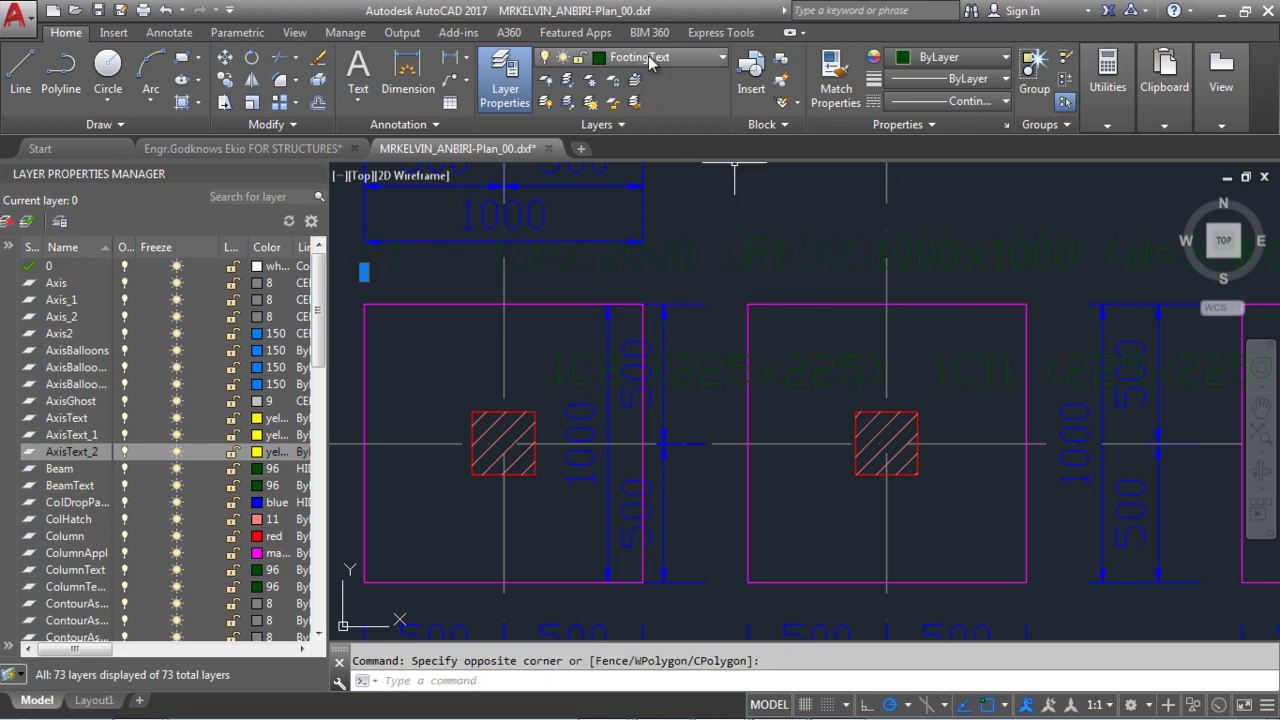
Find the FootingText layer, leave its color as is, and turn the layer off and freeze it
scroll(328, 370, "down", 5)
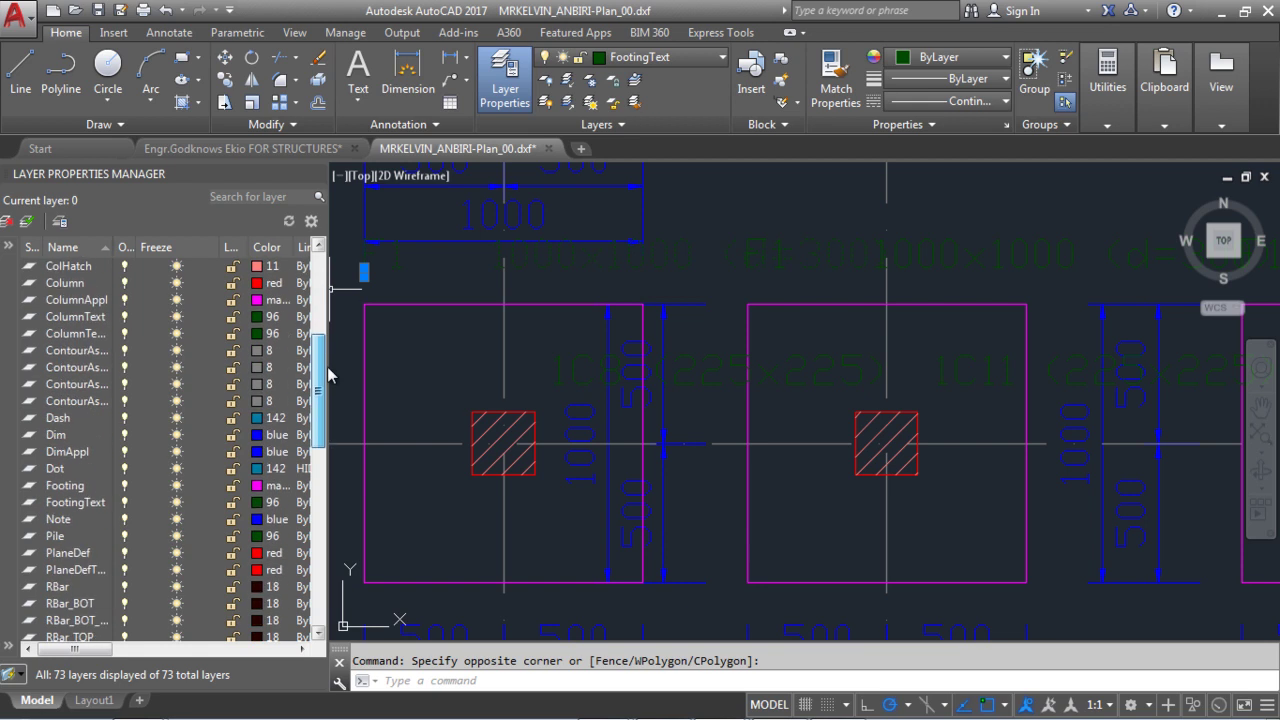
left_click_drag(328, 369, 335, 405)
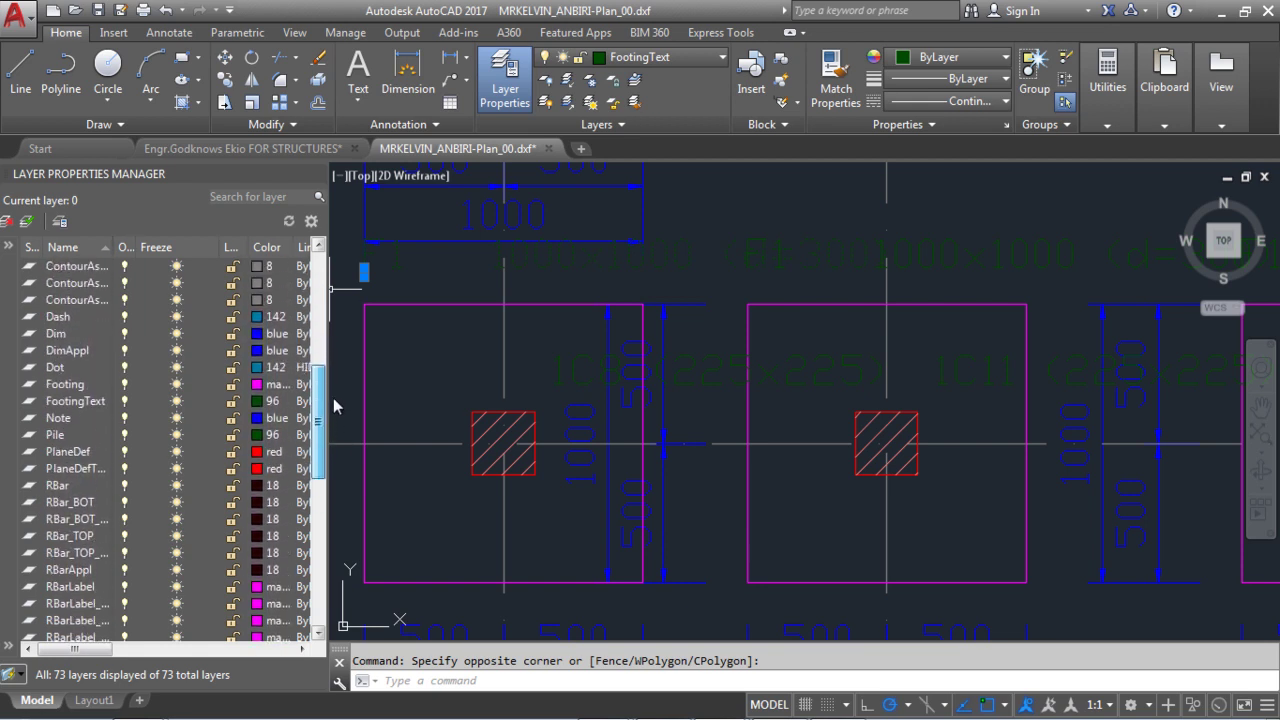
left_click(258, 402)
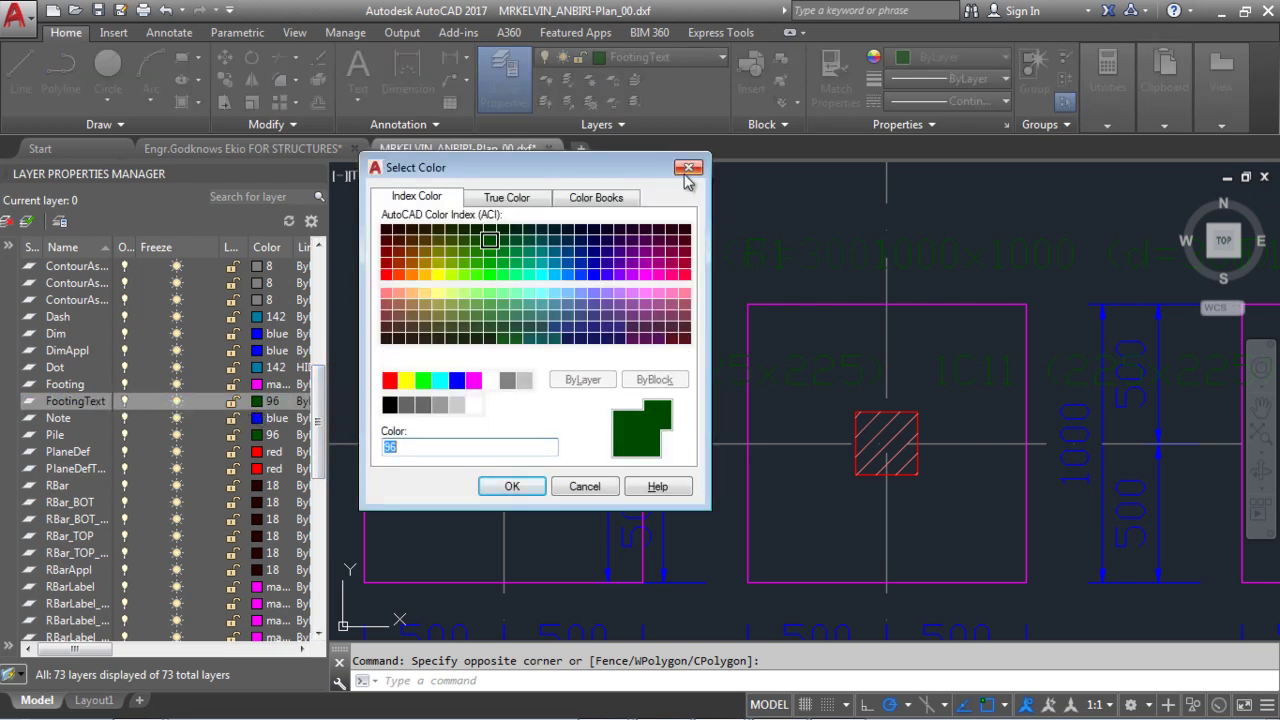
left_click(687, 168)
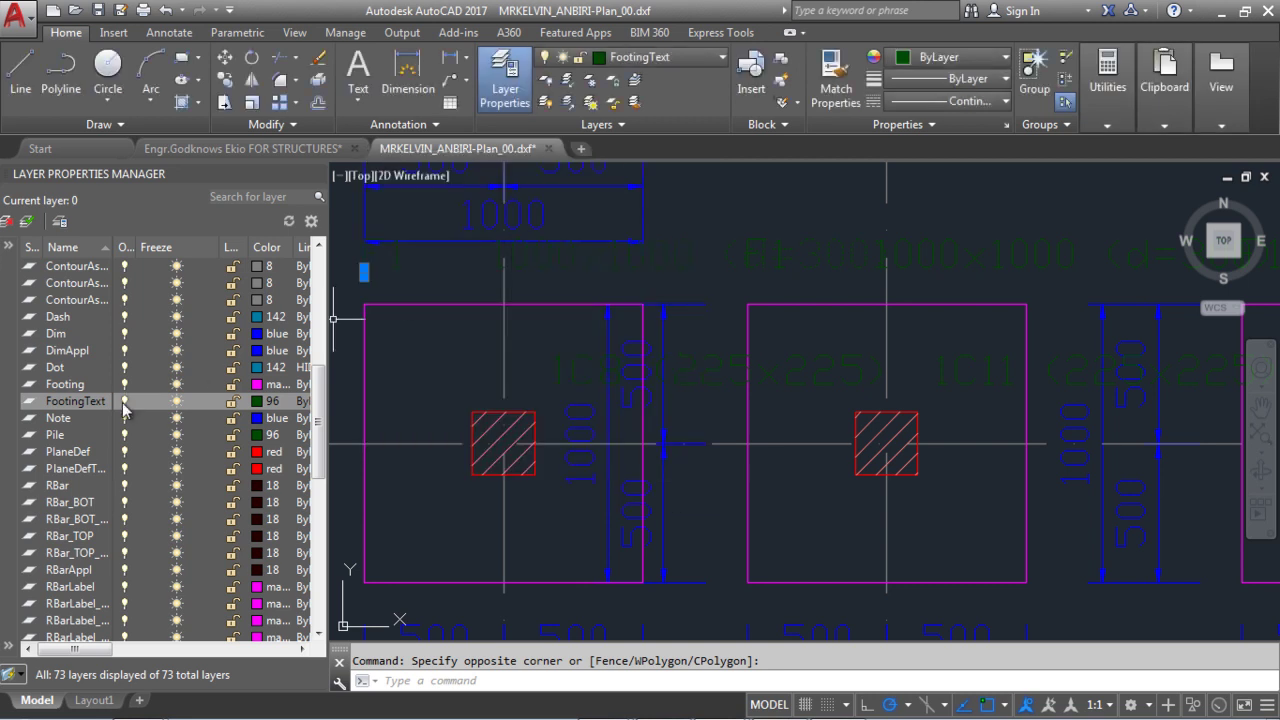
left_click(124, 404)
left_click(177, 404)
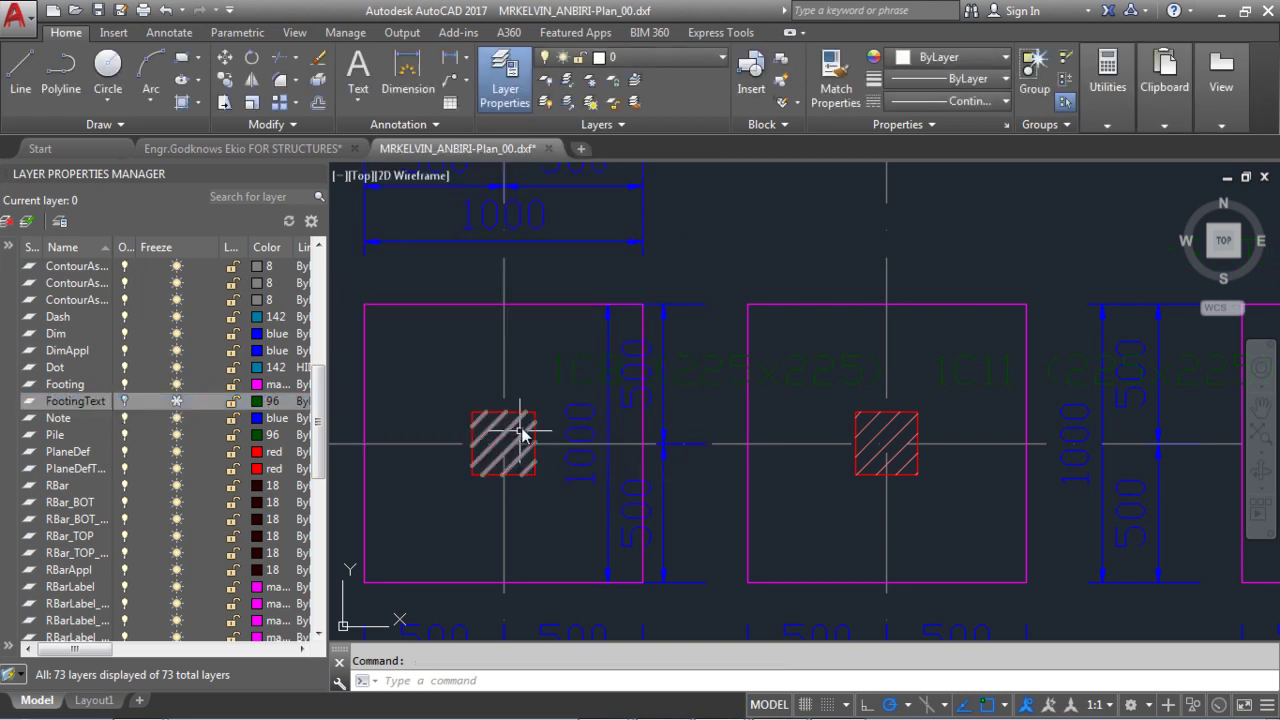
Examine the column labels, footings and grid across the whole foundation plan with the footing text hidden
left_click(546, 362)
left_click(563, 363)
scroll(557, 366, "down", 3)
scroll(570, 368, "down", 4)
scroll(604, 426, "down", 3)
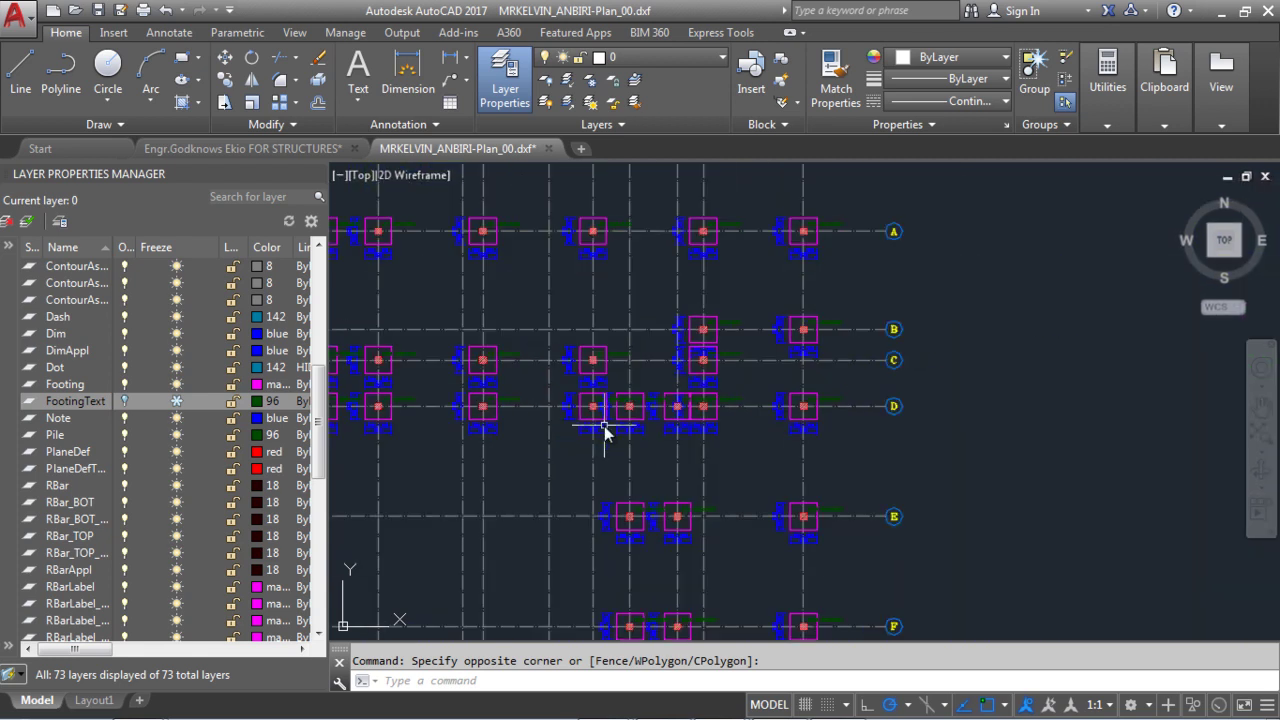
scroll(697, 520, "up", 5)
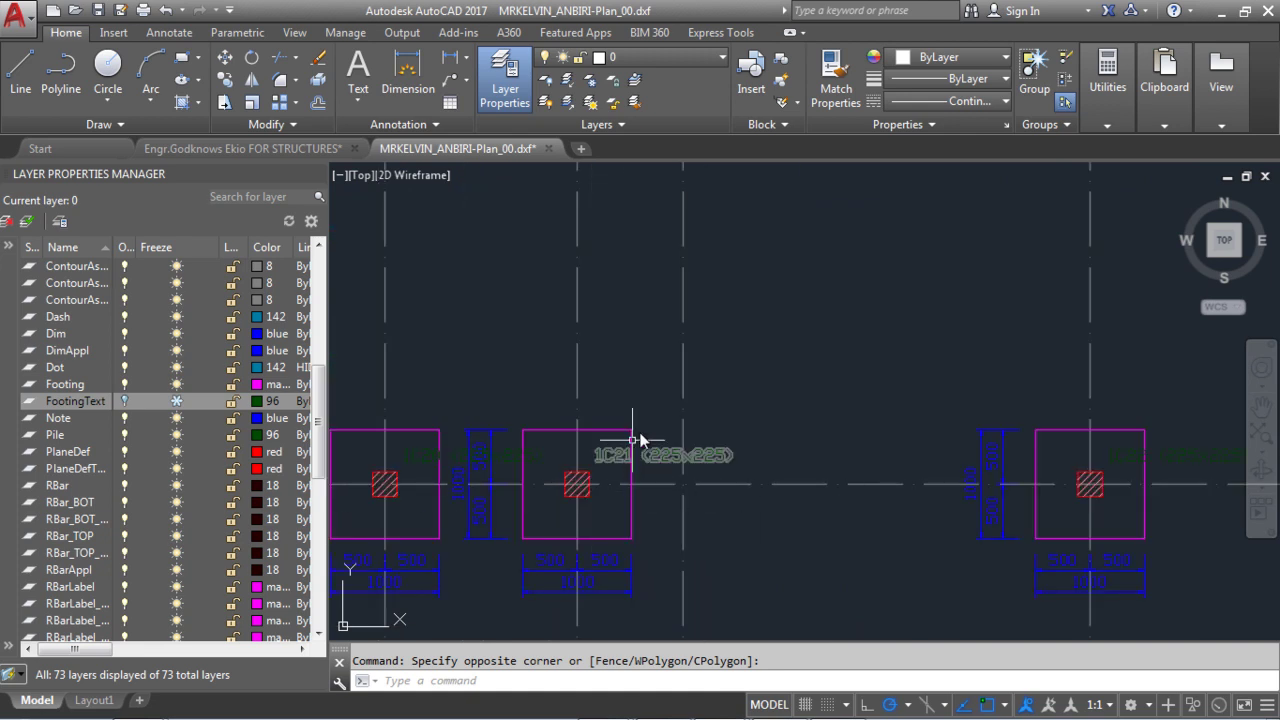
scroll(766, 349, "down", 3)
scroll(677, 463, "up", 6)
scroll(671, 461, "down", 5)
scroll(708, 515, "up", 2)
scroll(812, 514, "down", 6)
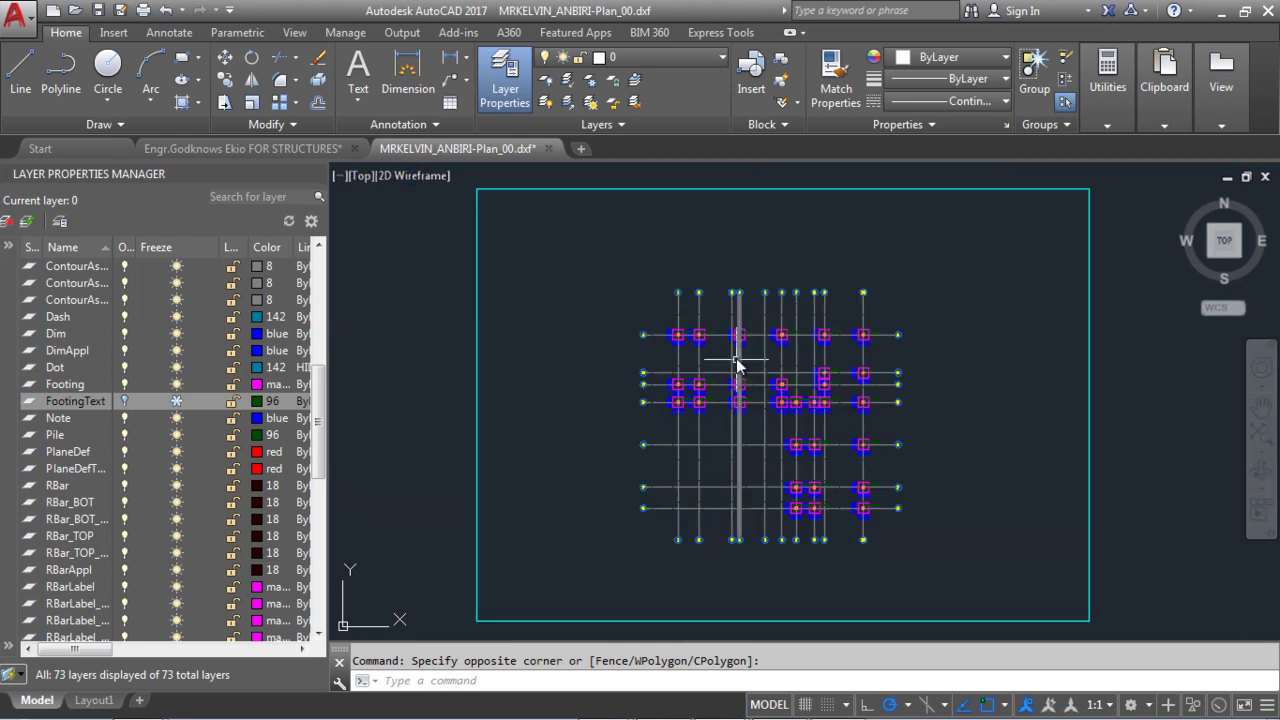
scroll(734, 351, "up", 6)
scroll(515, 290, "down", 4)
scroll(510, 288, "down", 2)
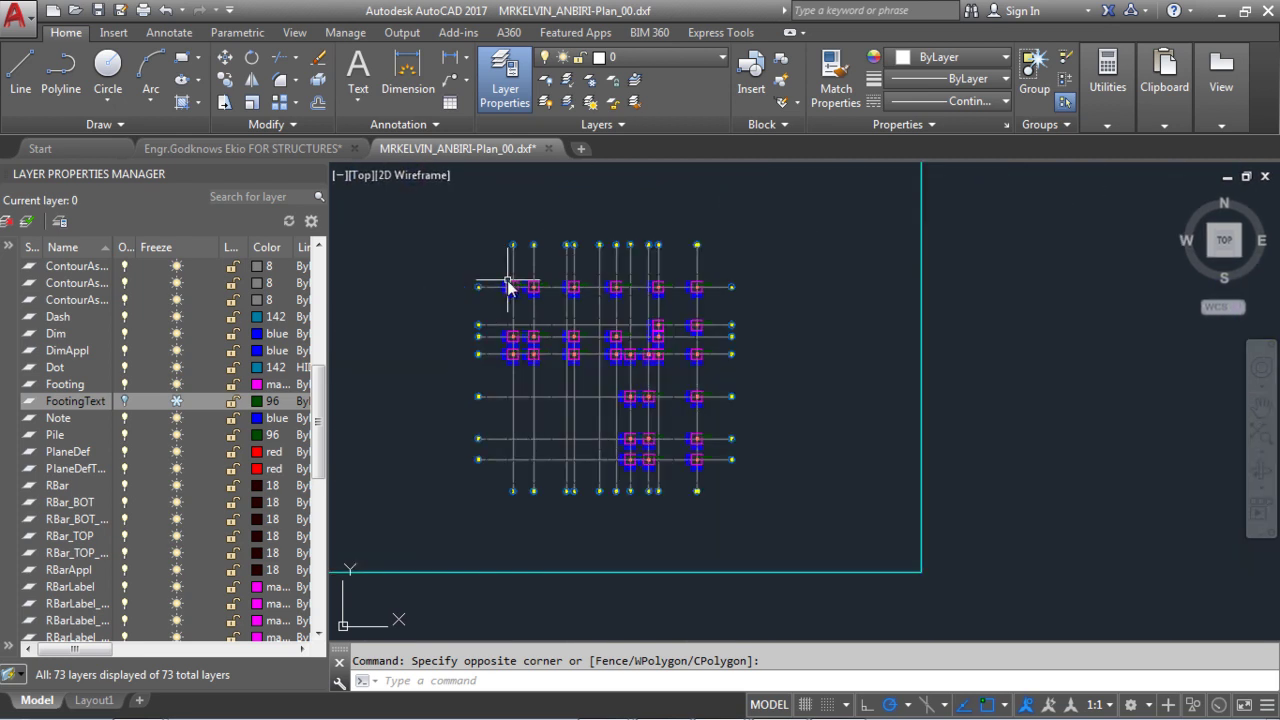
scroll(504, 288, "up", 4)
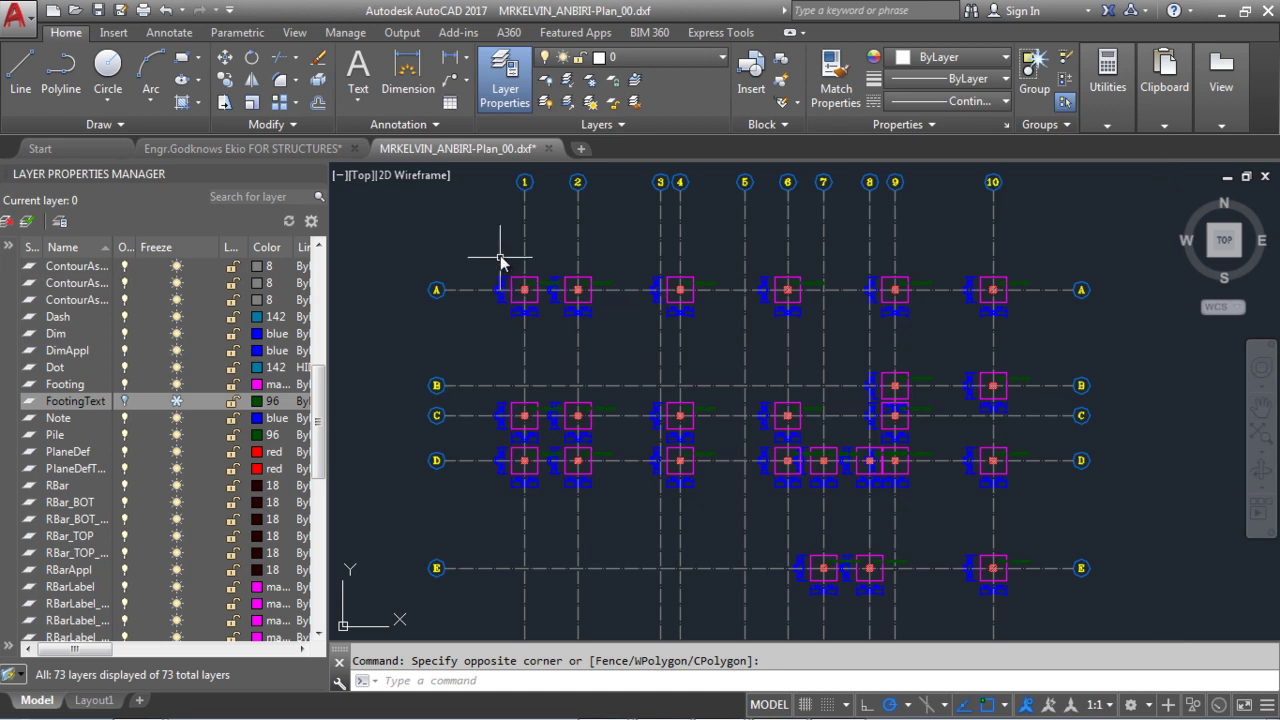
scroll(503, 257, "down", 4)
scroll(498, 258, "up", 4)
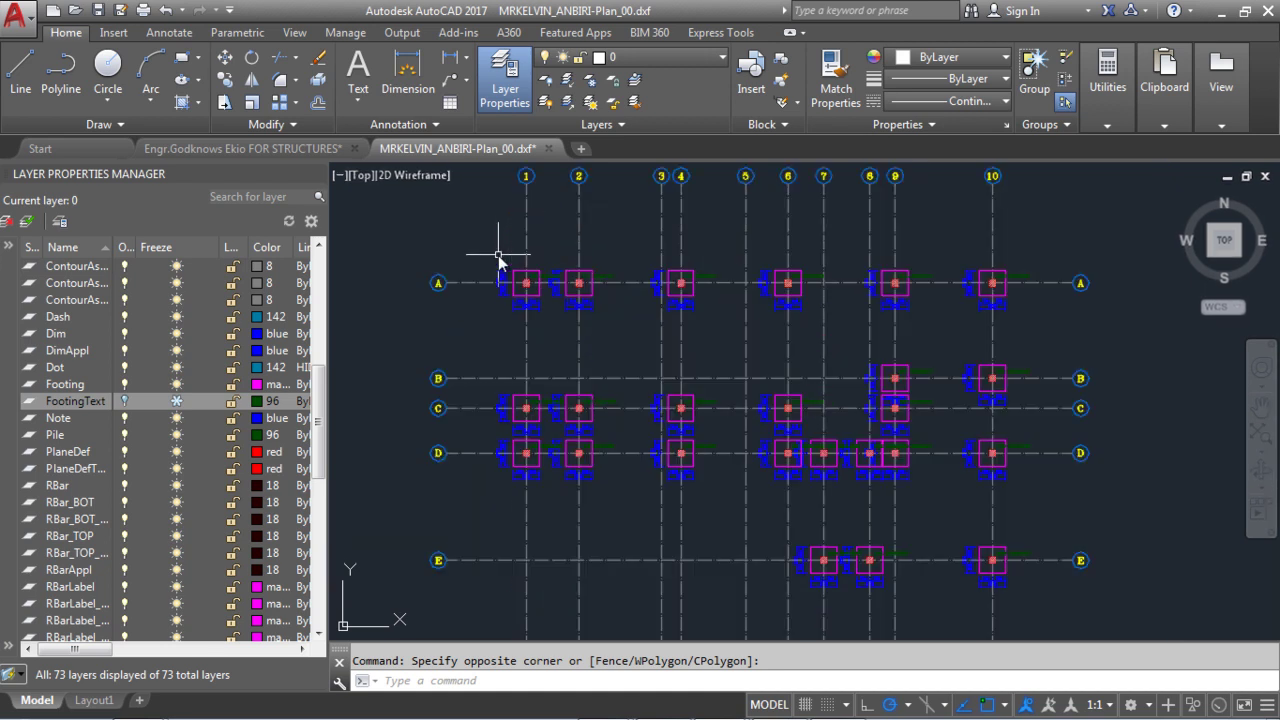
scroll(498, 258, "down", 3)
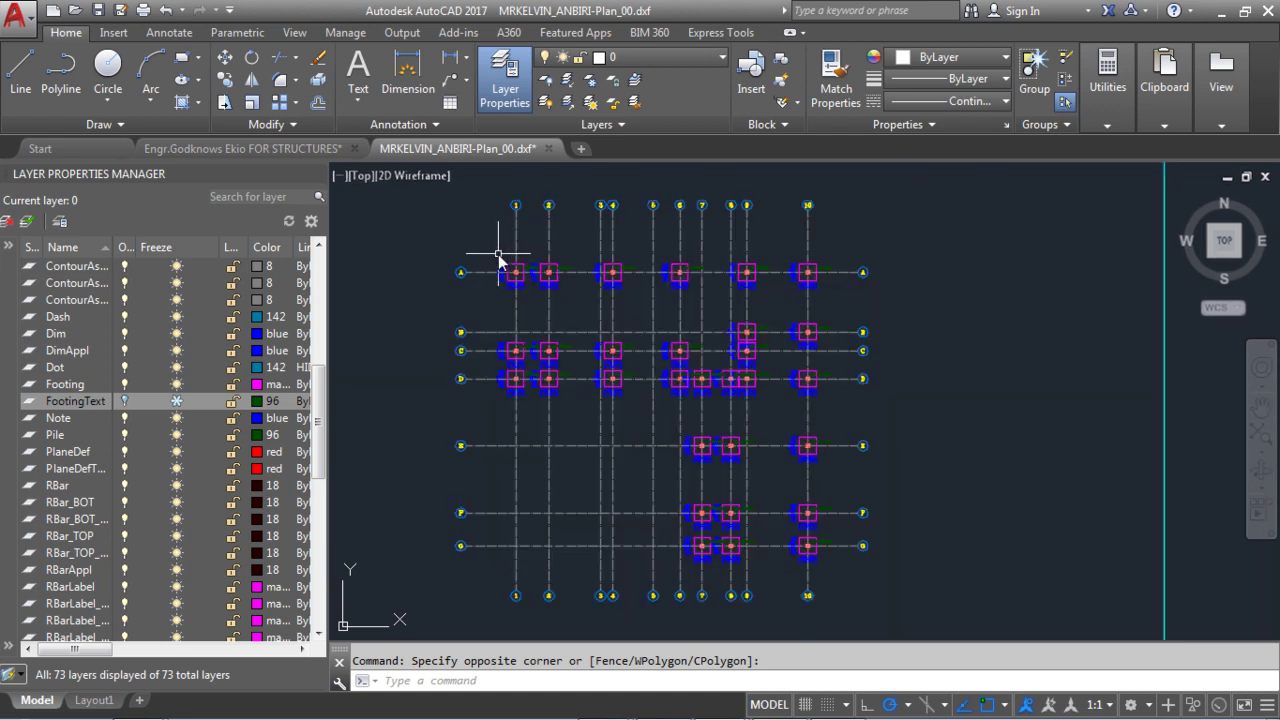